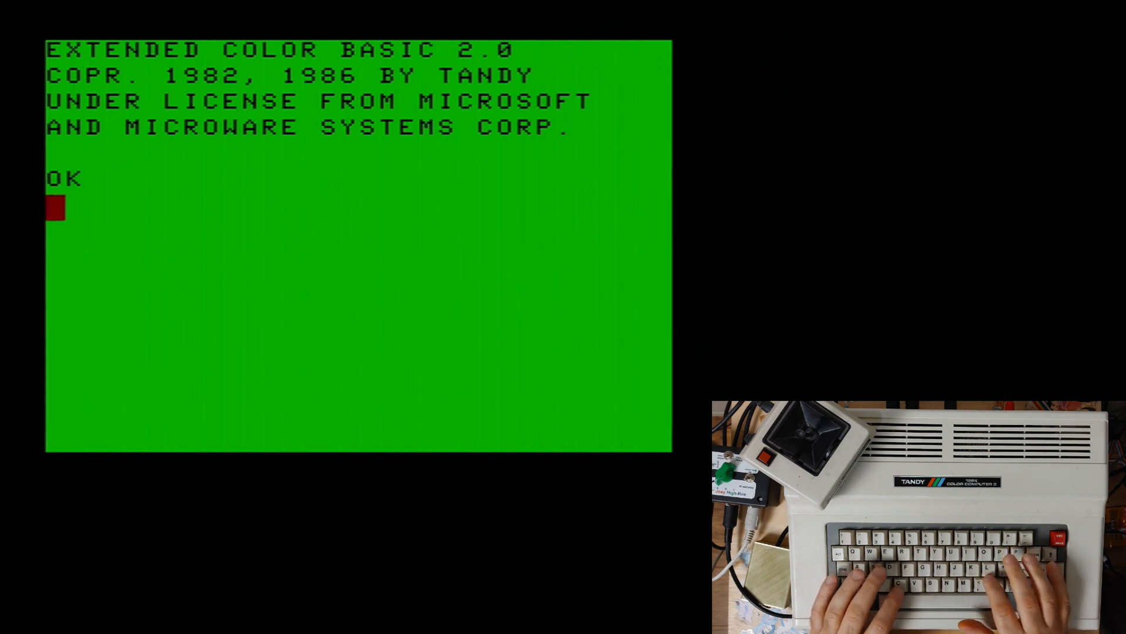
type("CLS")
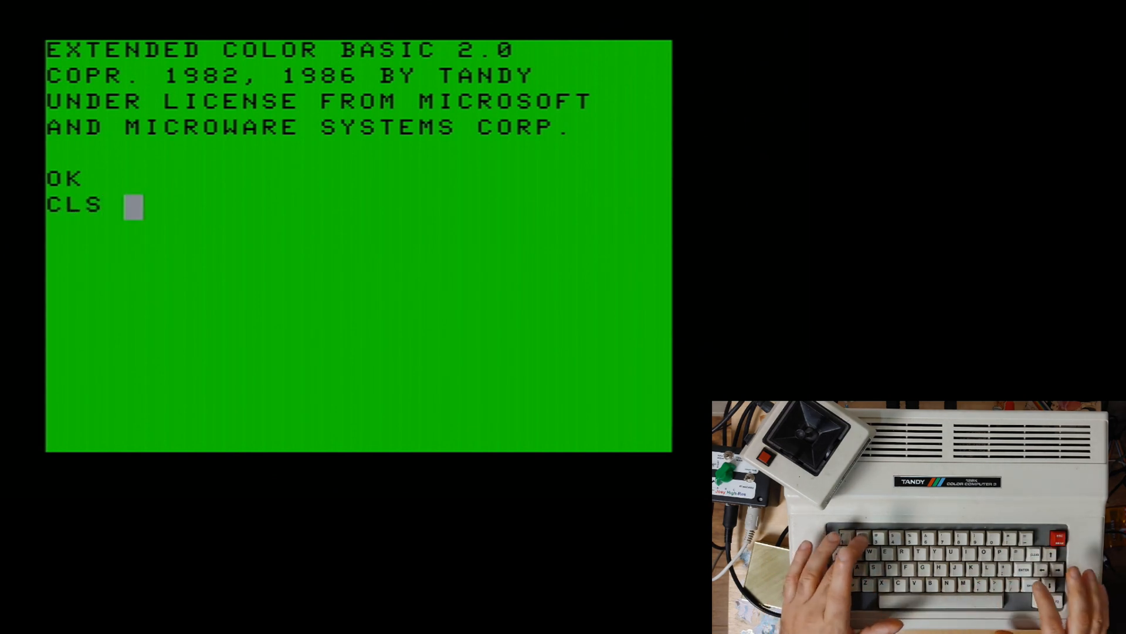
type(" 2")
- Clear the screen with CLS 2, CLS 6, CLS 2, then enter GFHDG to get ?SN ERROR
key("Return")
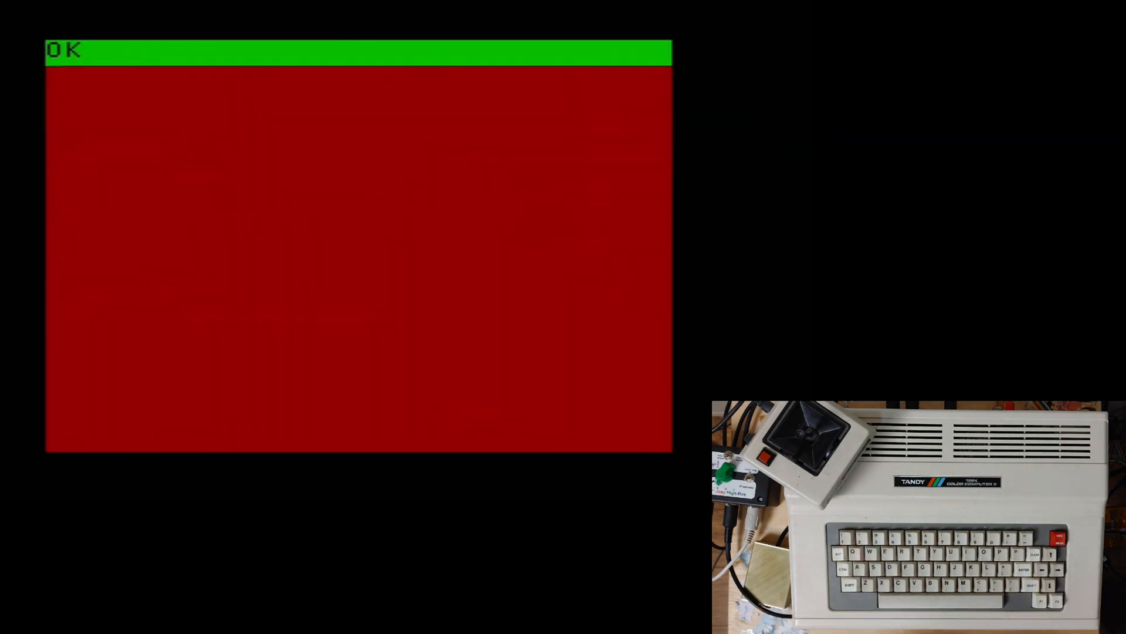
type("CLS ")
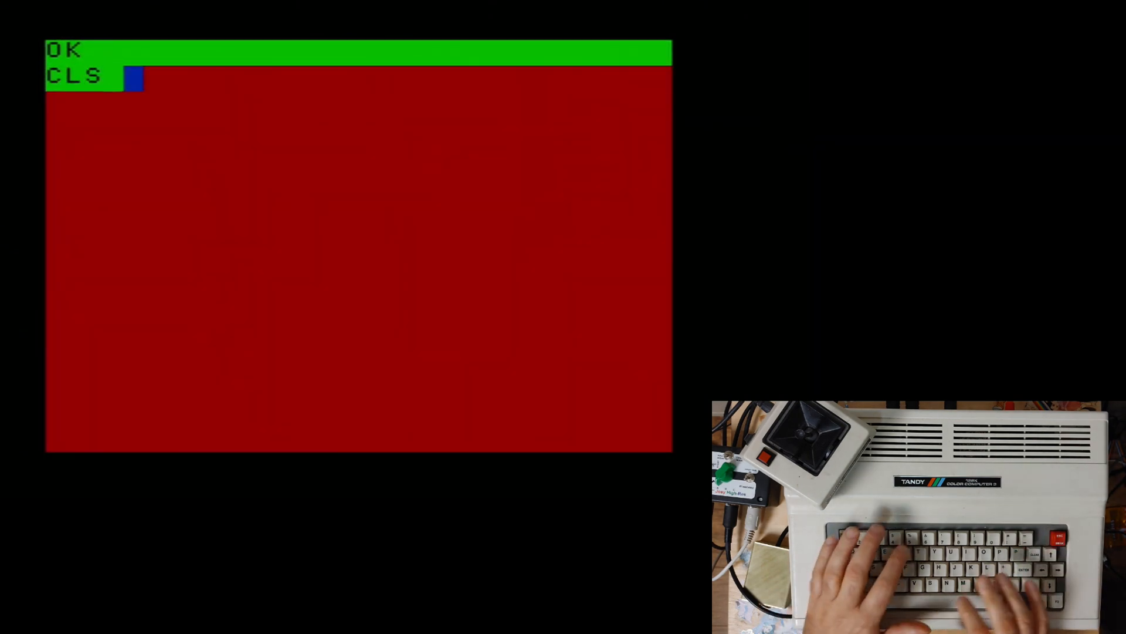
type("6")
key("Return")
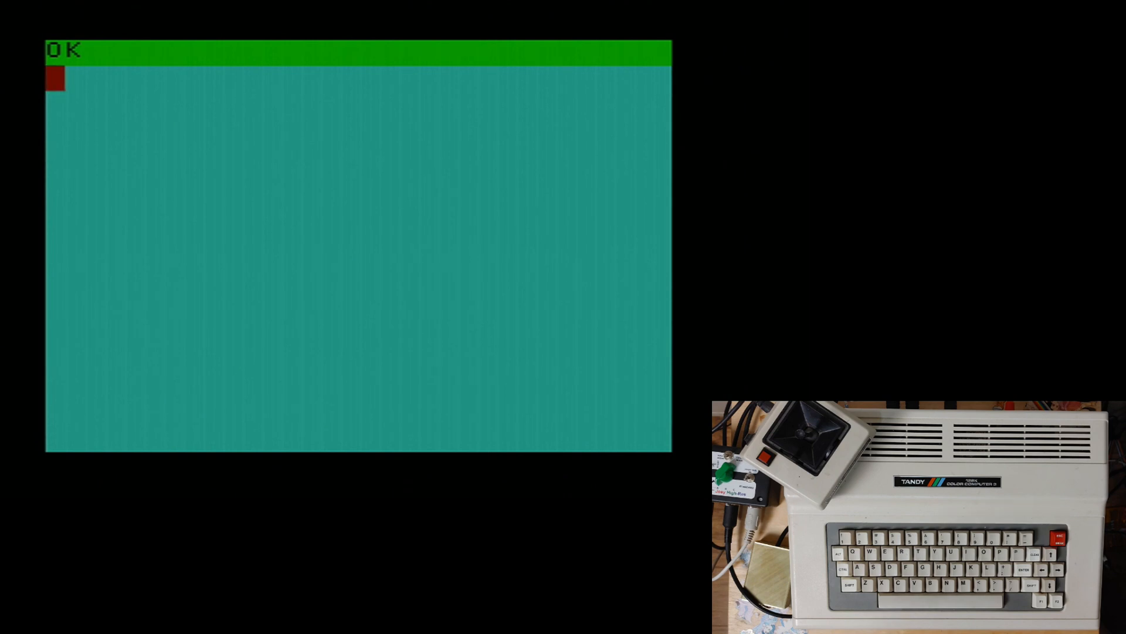
type("C")
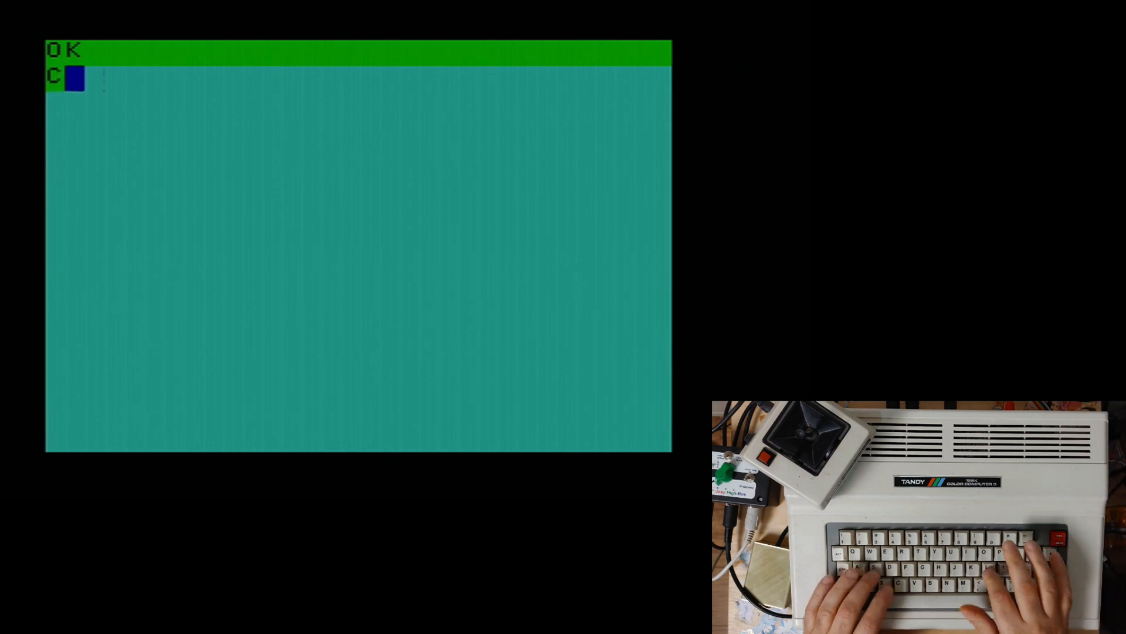
type("LS 2")
key("Return")
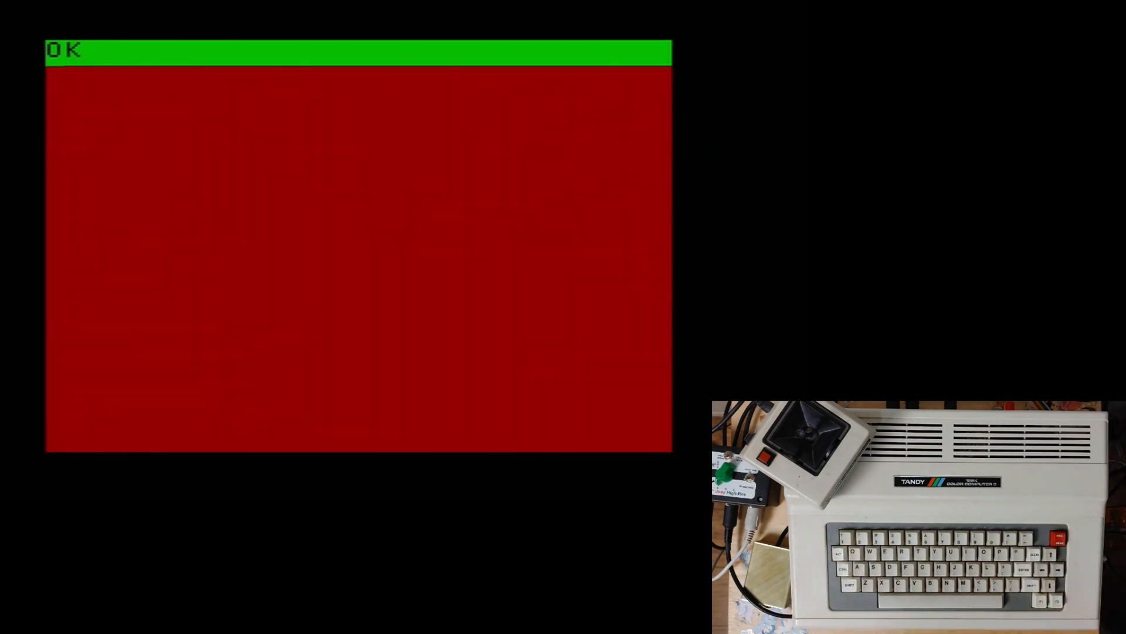
type("G")
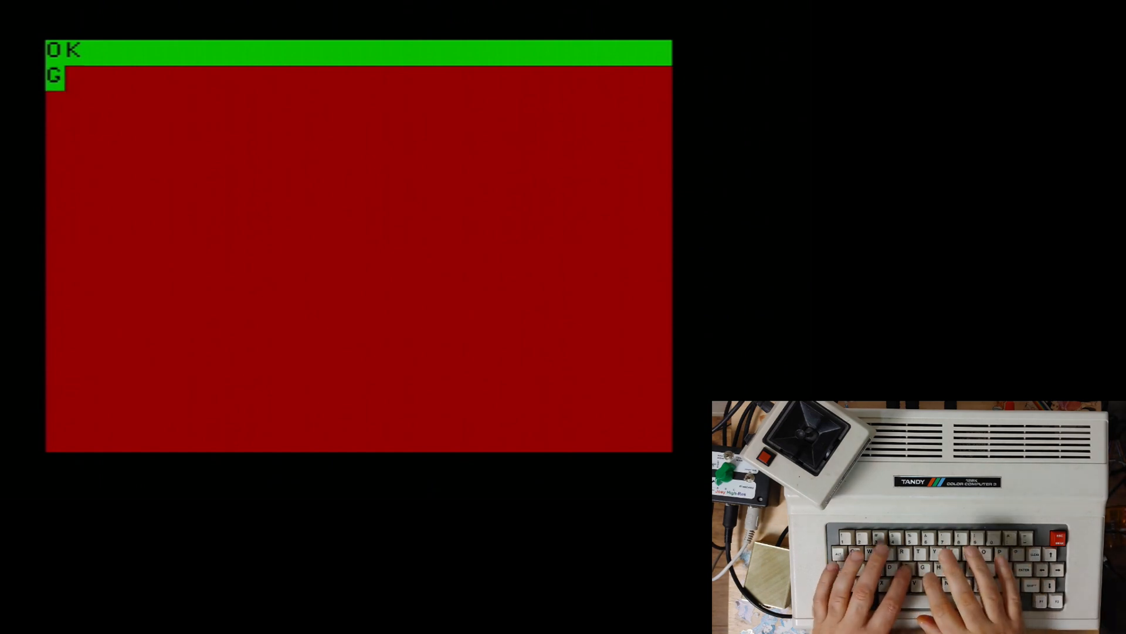
type("FHDG")
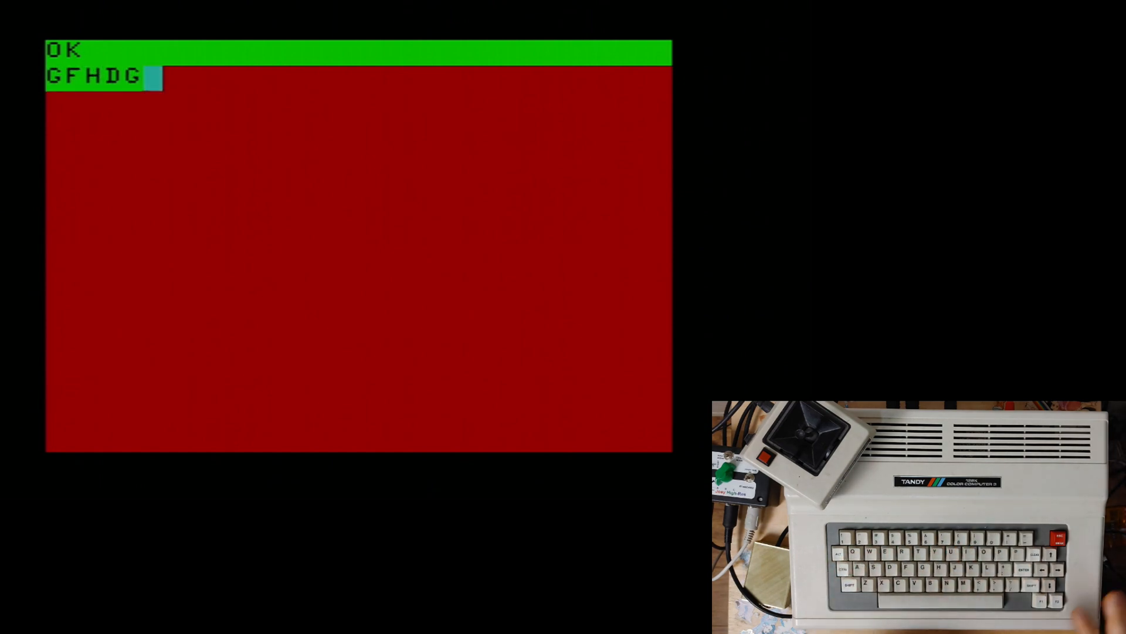
key("Return")
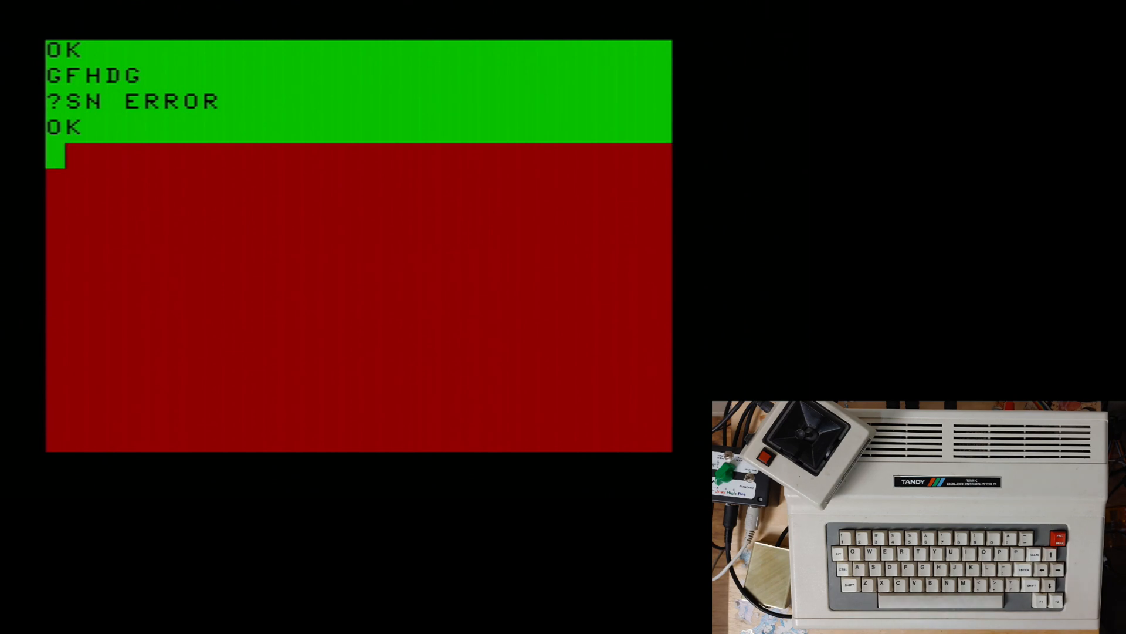
type("PA")
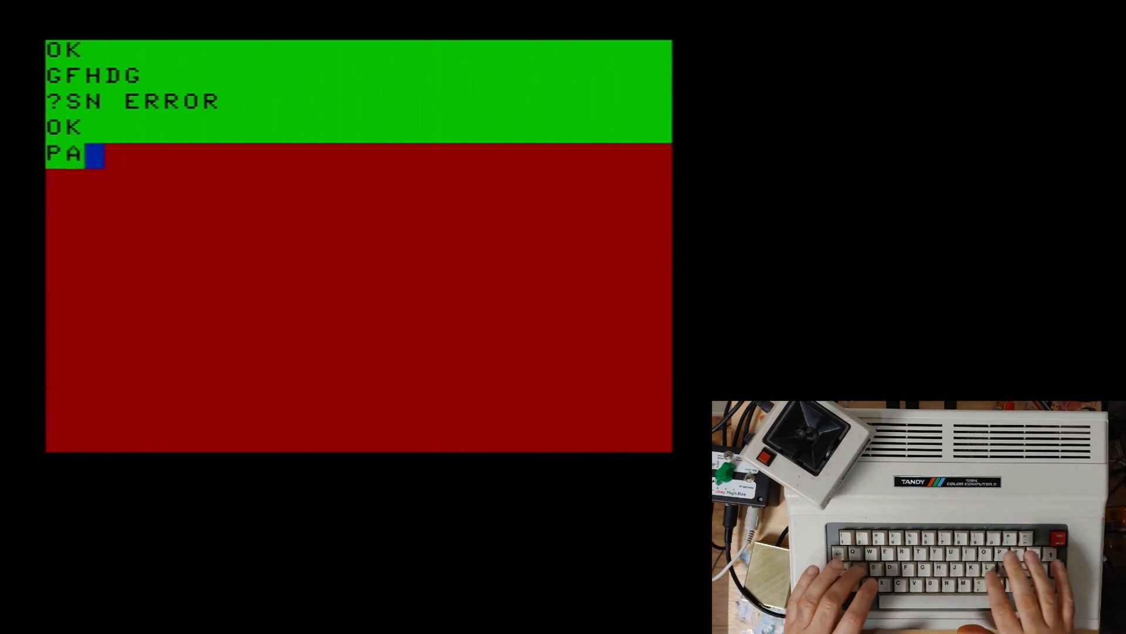
type("LETTE 12")
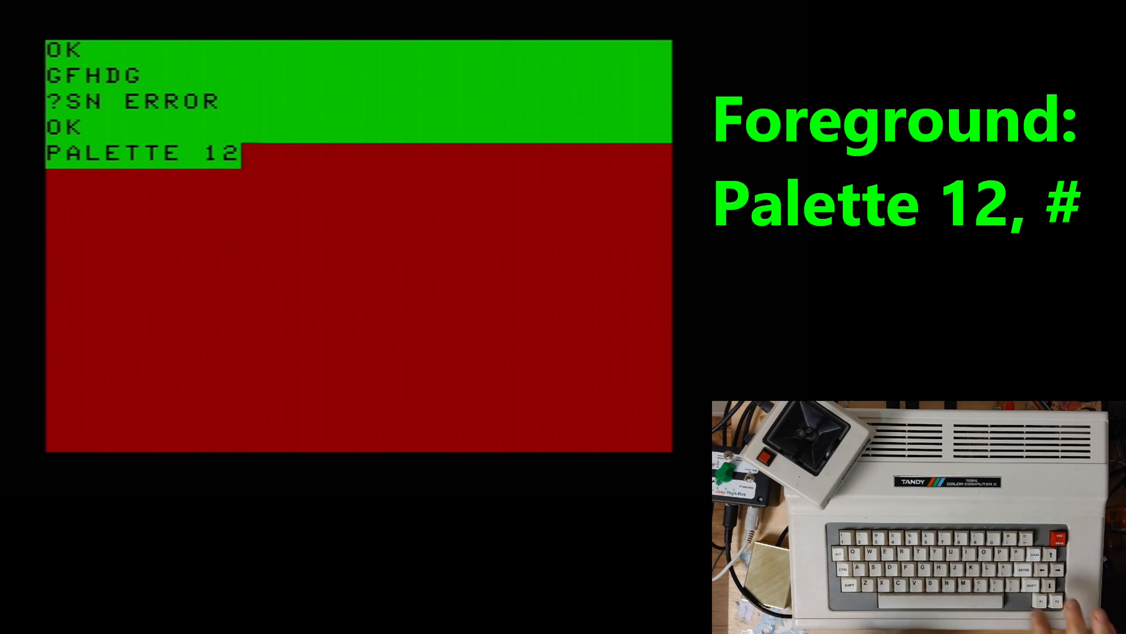
type(",")
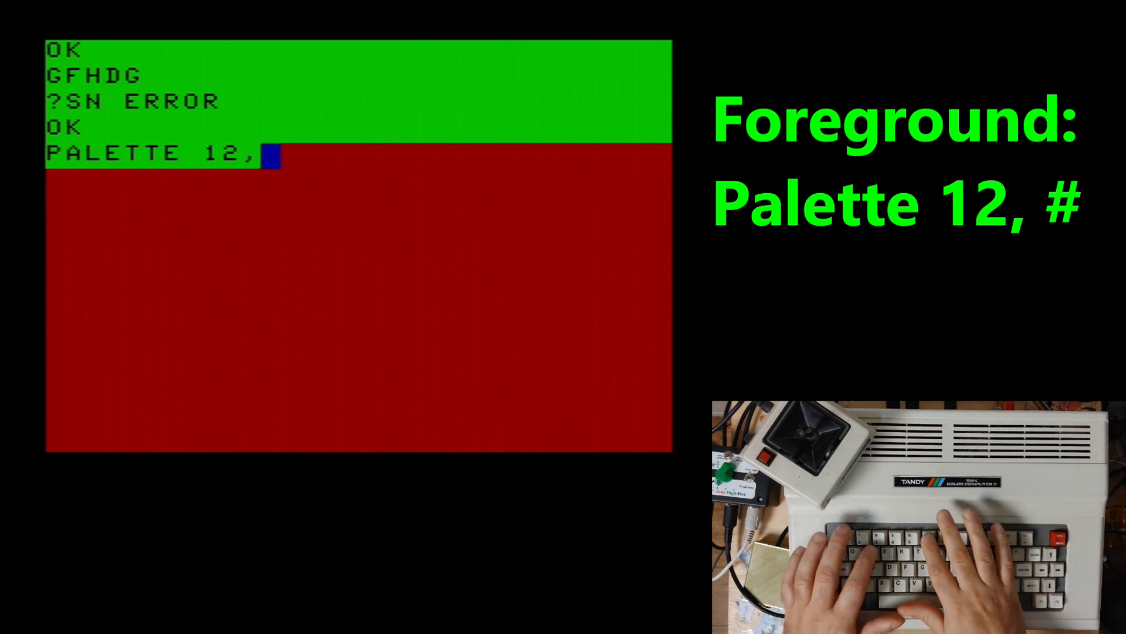
type("63")
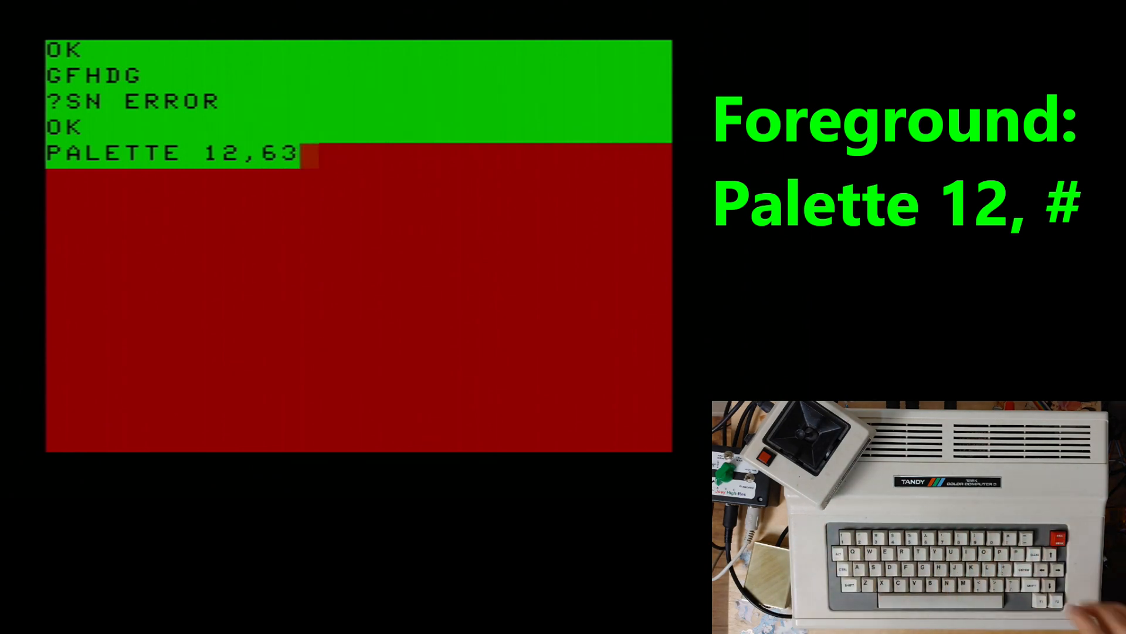
- Enter PALETTE 12,63 for white text and PALETTE 13,1 for a dark blue background
key("Return")
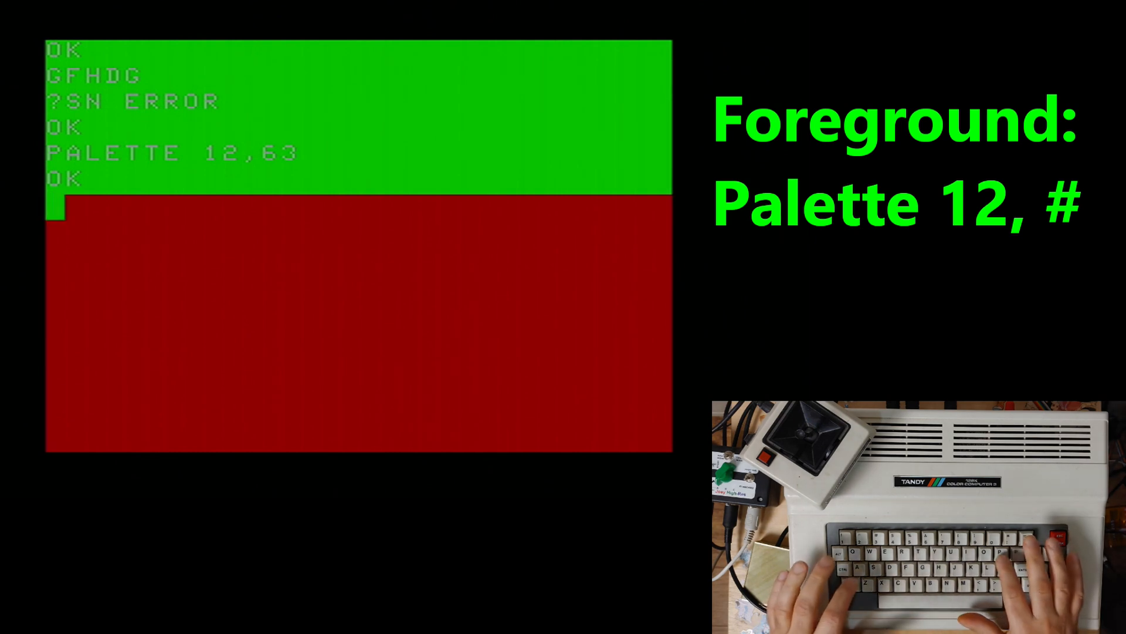
type("PALETTE ")
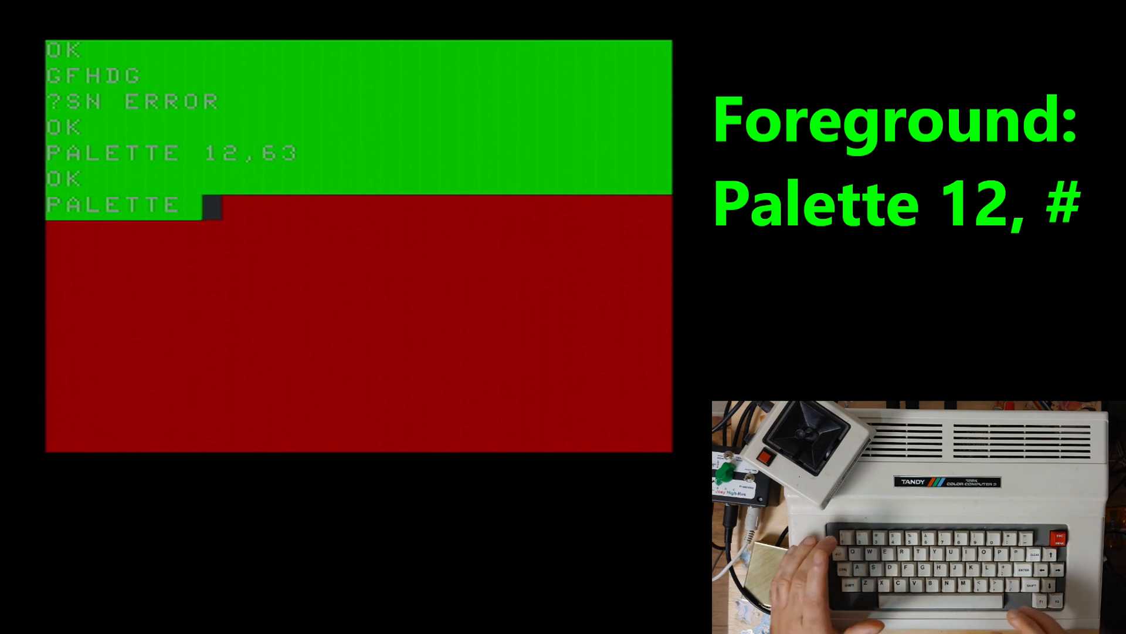
type("13")
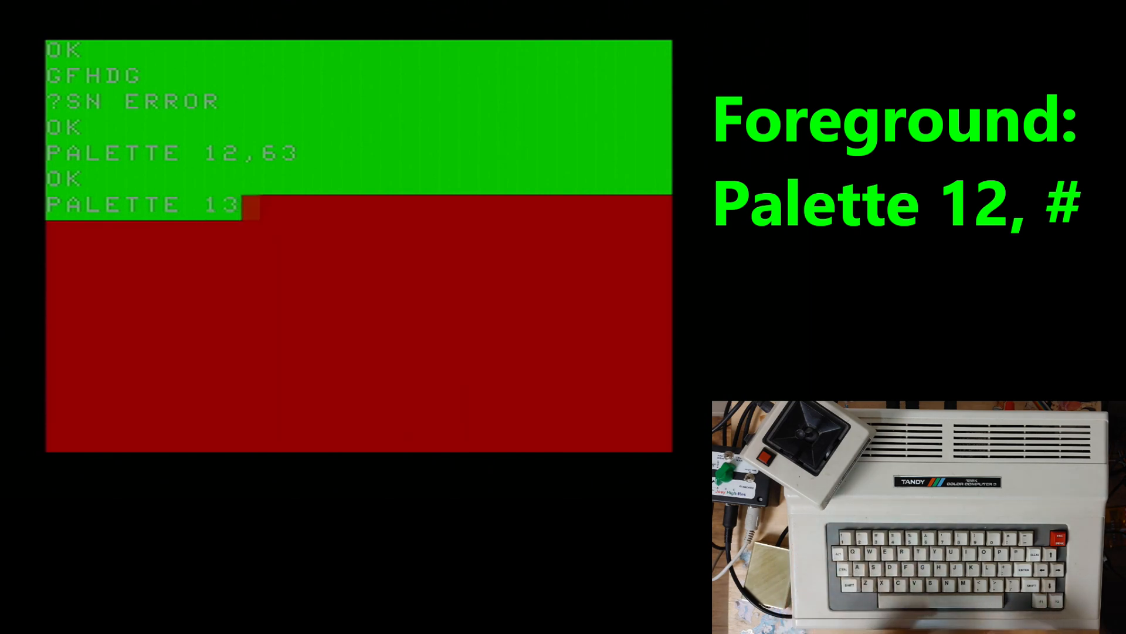
type(",")
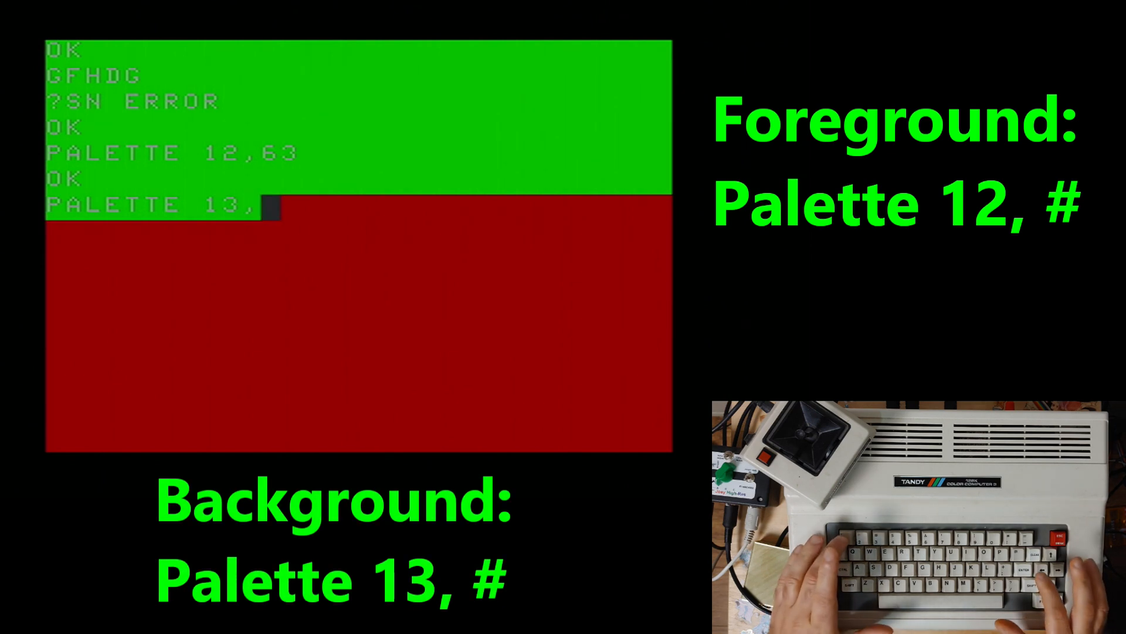
type("1")
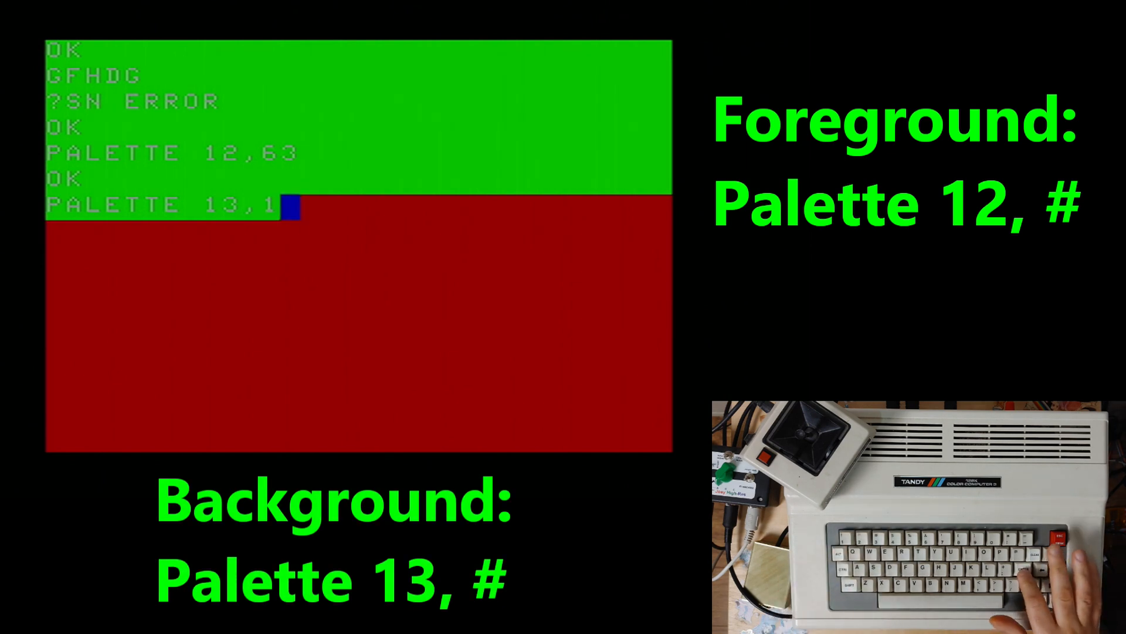
key("Return")
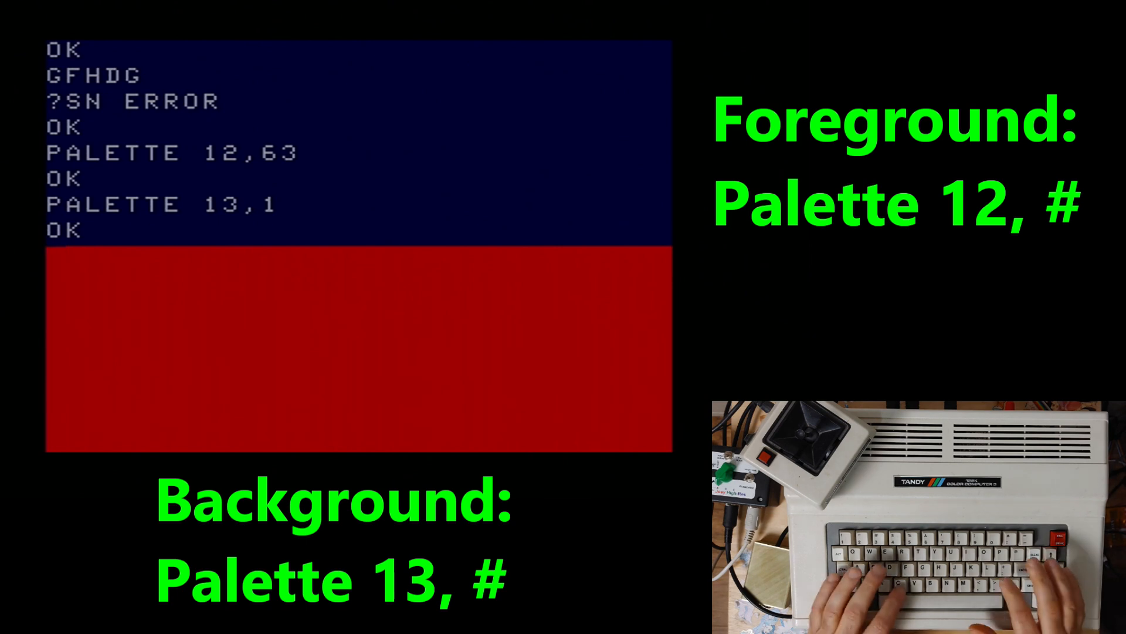
type("CLS")
- Clear the screen with CLS so it shows the dark blue background with white text
key("Return")
key("Return")
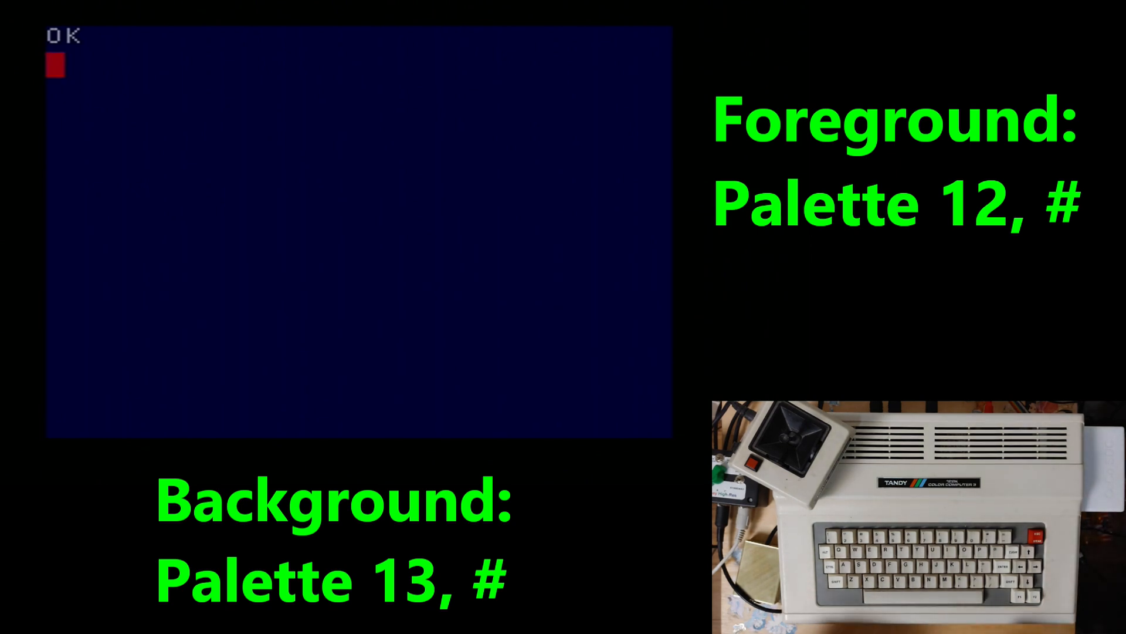
type("RUN")
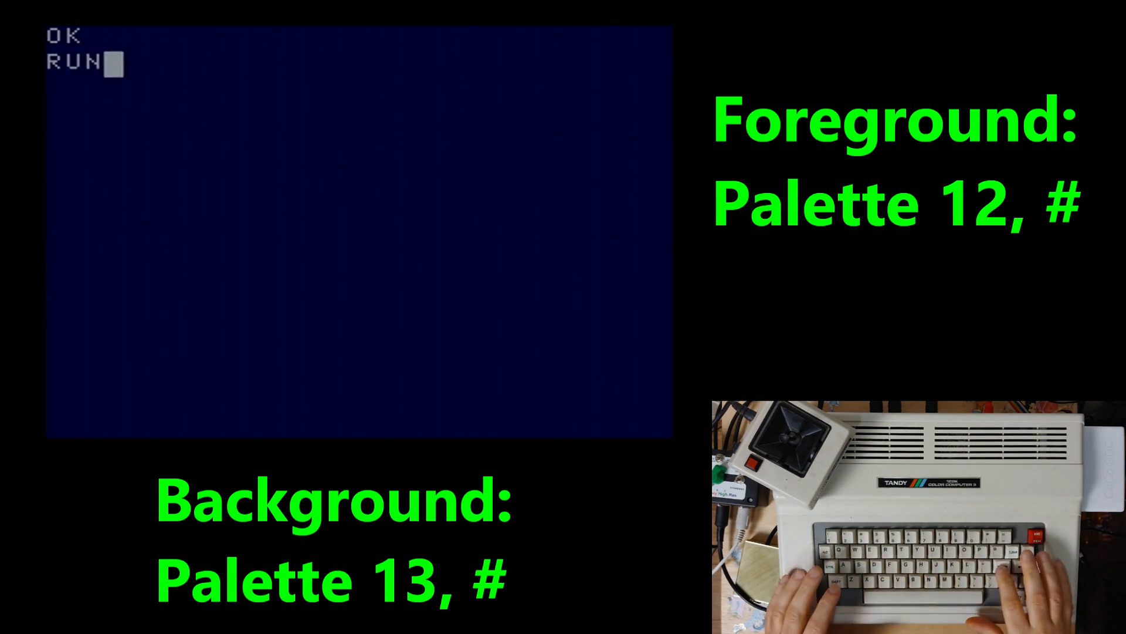
- Run Death Valley and answer the WIDTH? prompt with 10
key("Return")
type("1")
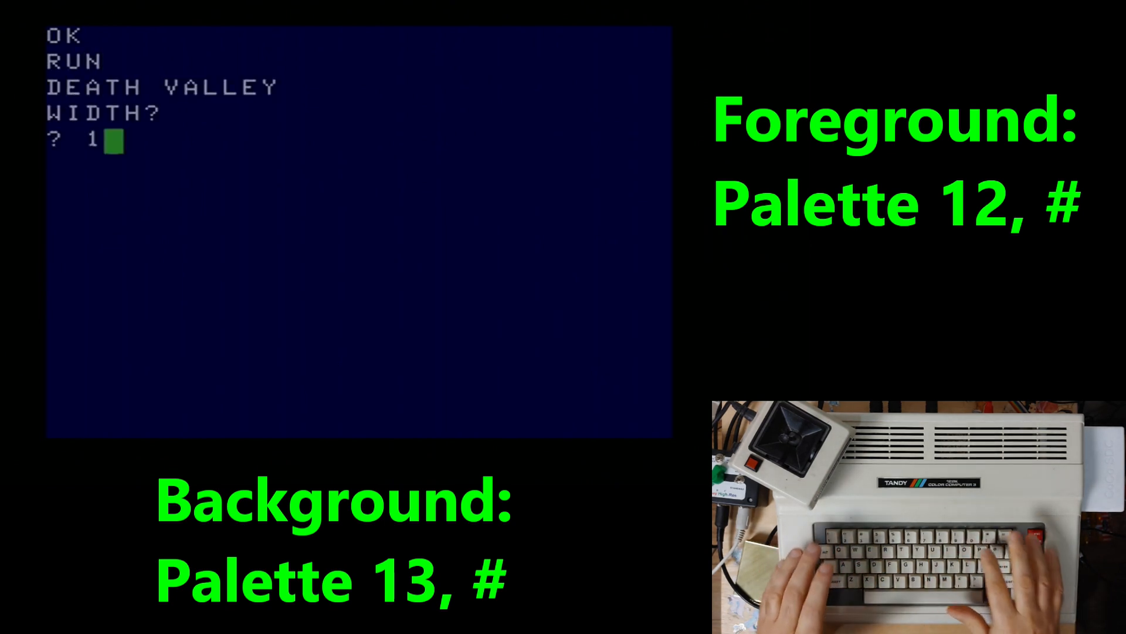
type("0")
key("Return")
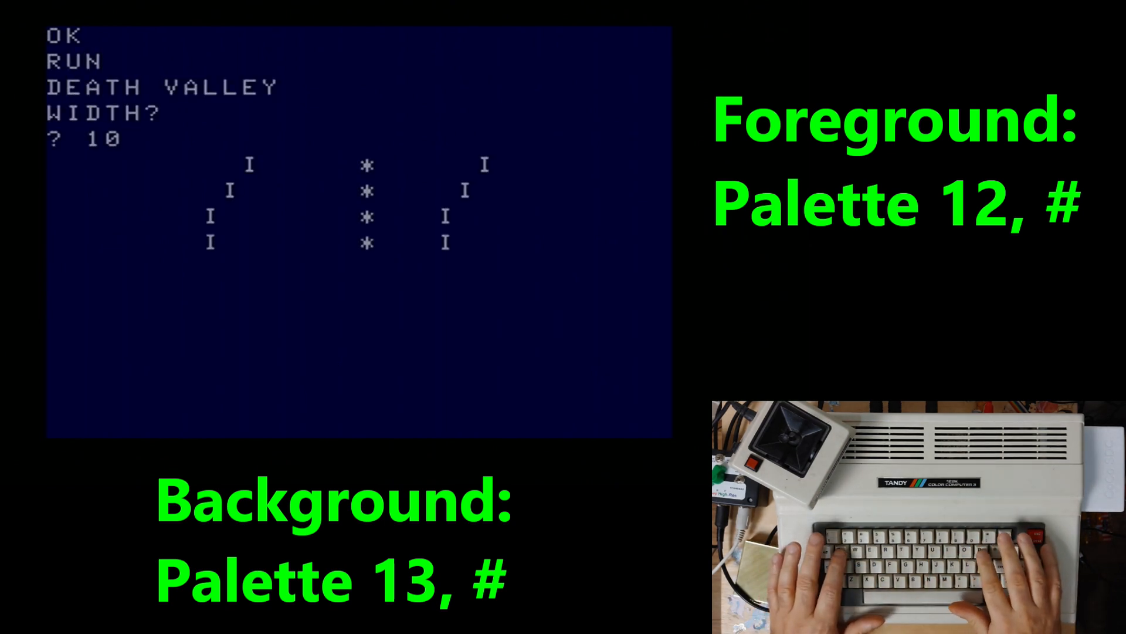
- Steer the player along the valley bends with the arrow keys, then stop with BREAK
key("Left")
key("Left")
key("Left")
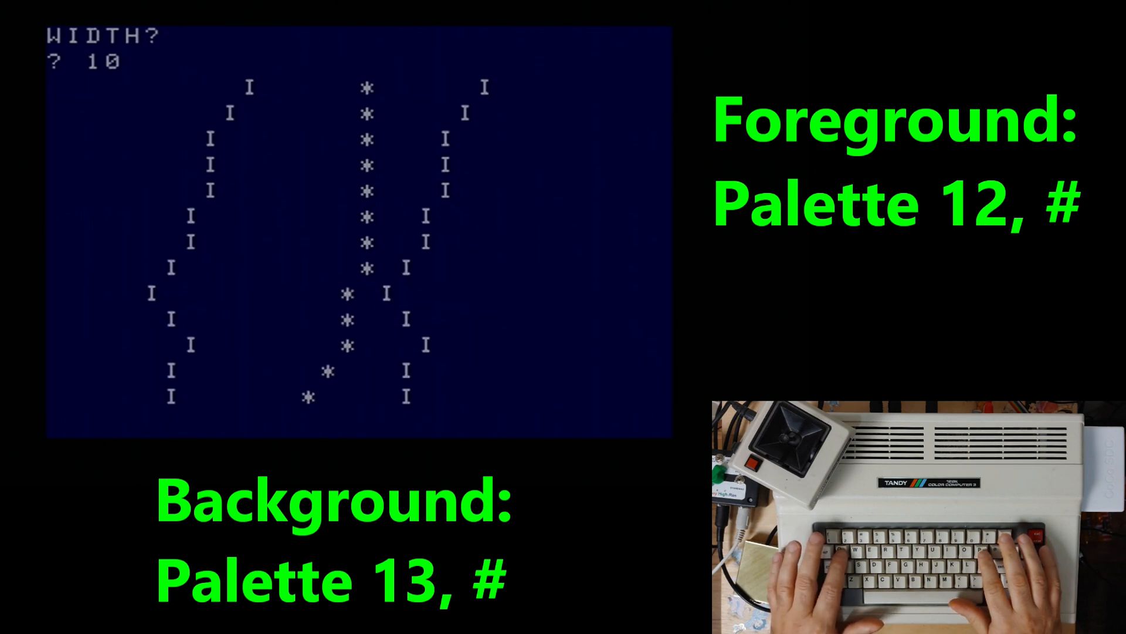
key("Left")
key("Left")
key("Left")
key("Left")
key("Right")
key("Right")
key("Right")
key("Right")
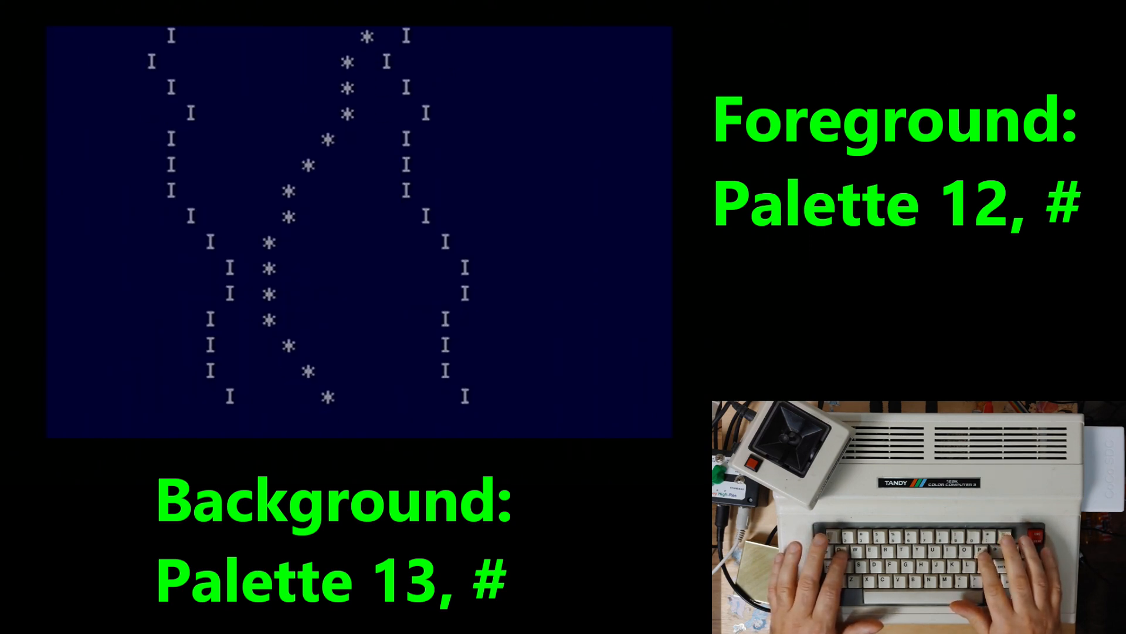
key("Right")
key("Right")
key("Right")
key("Right")
key("Right")
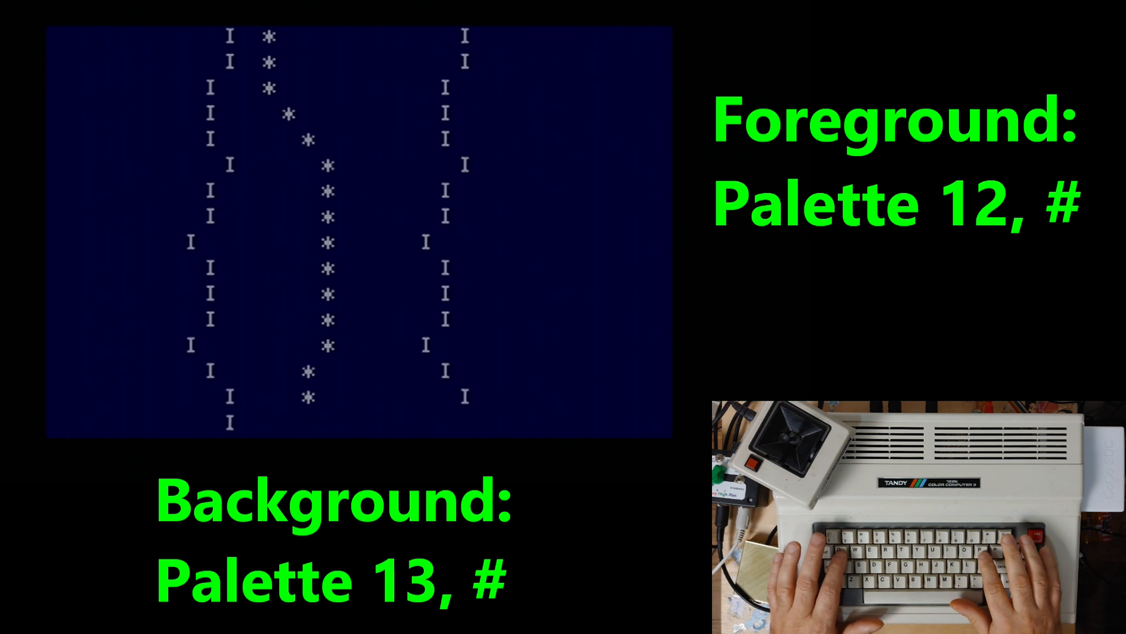
key("Right")
key("Left")
key("Right")
key("Right")
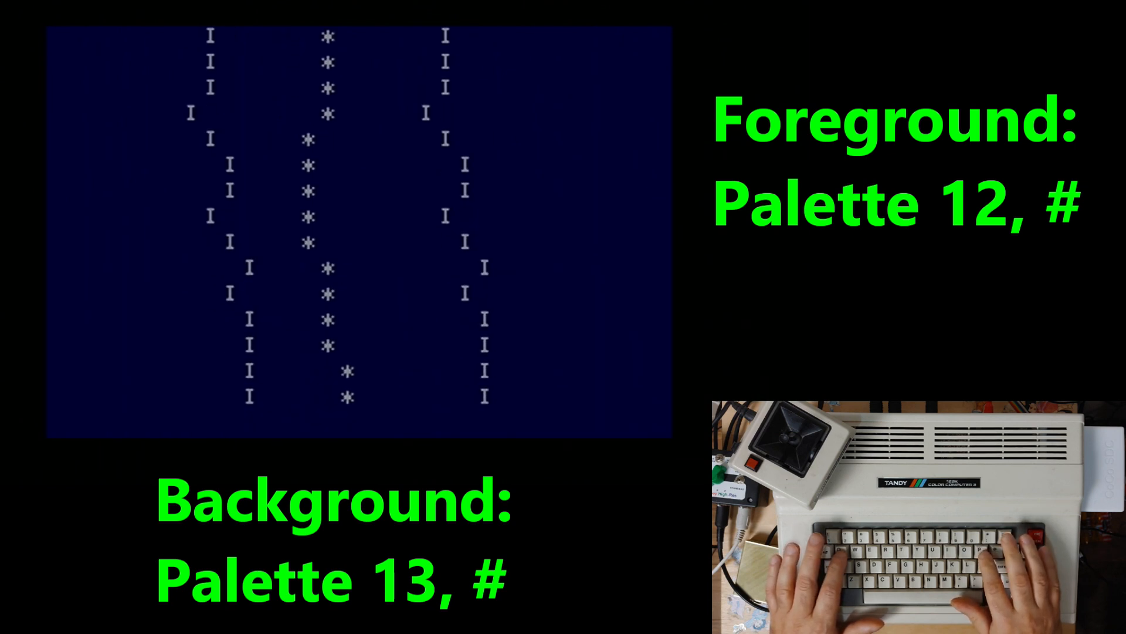
key("Right")
key("Right")
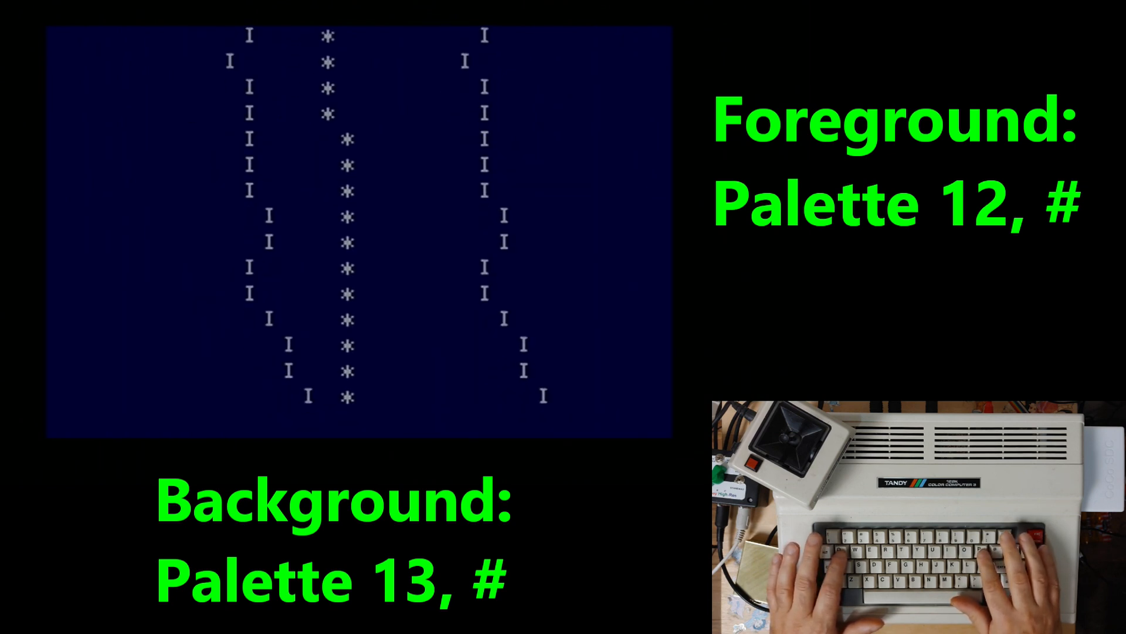
key("Right")
key("Right")
key("Right")
key("Right")
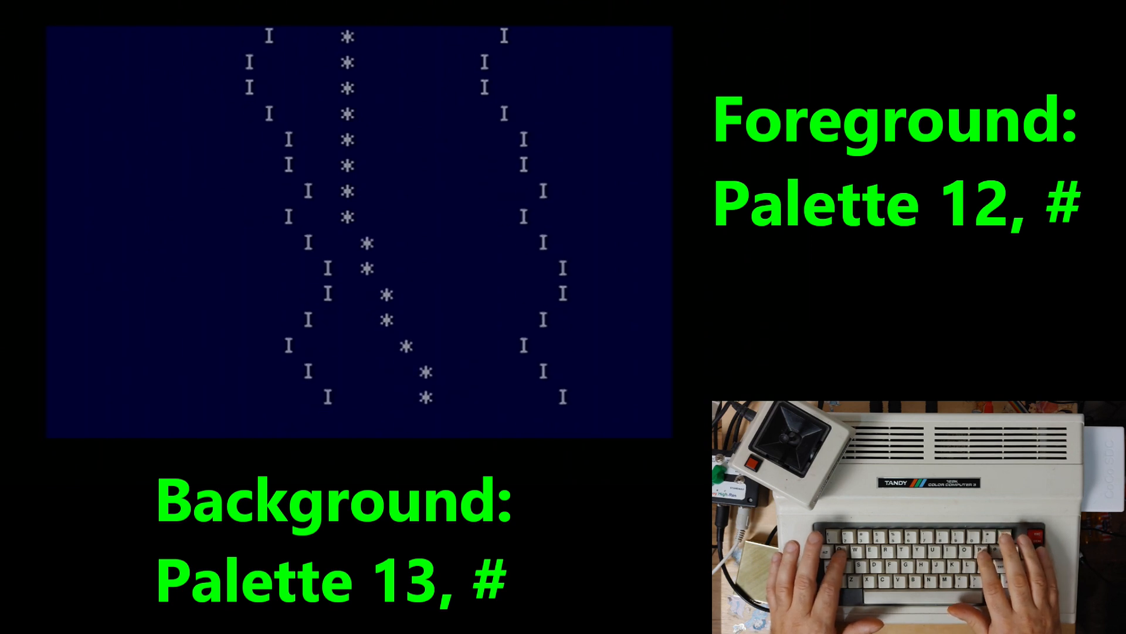
key("Right")
key("Left")
key("Left")
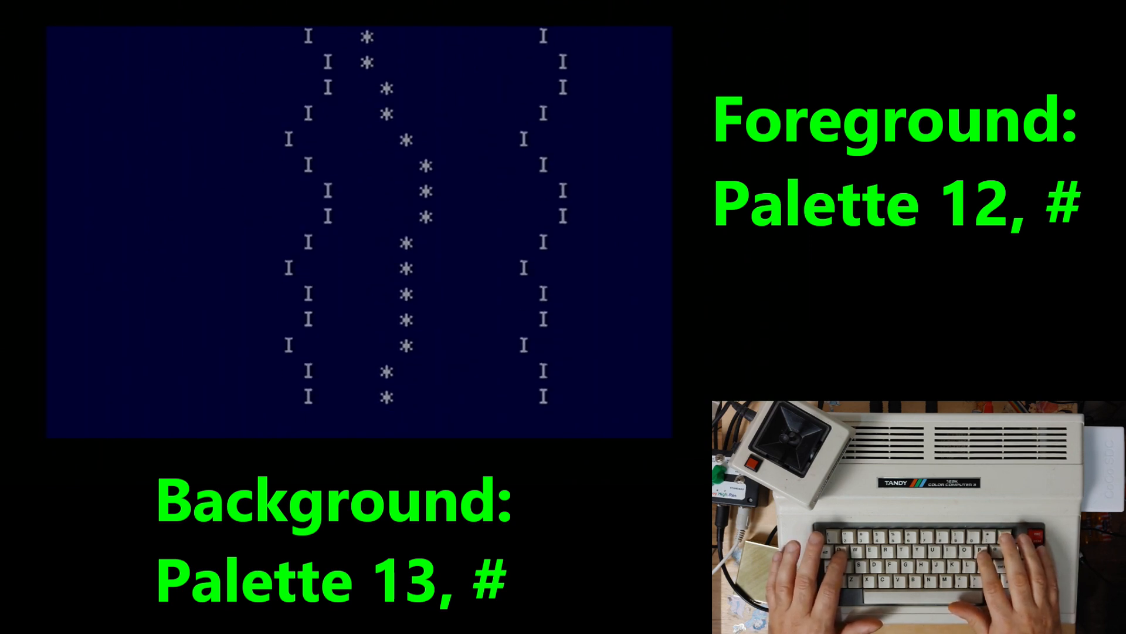
key("Left")
key("Left")
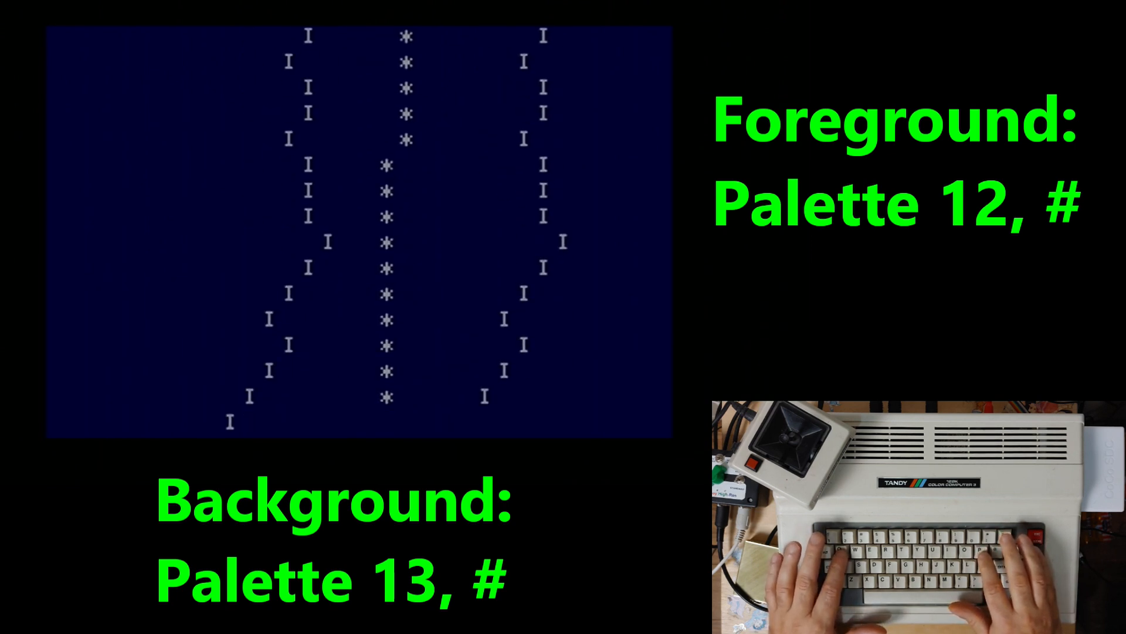
key("Left")
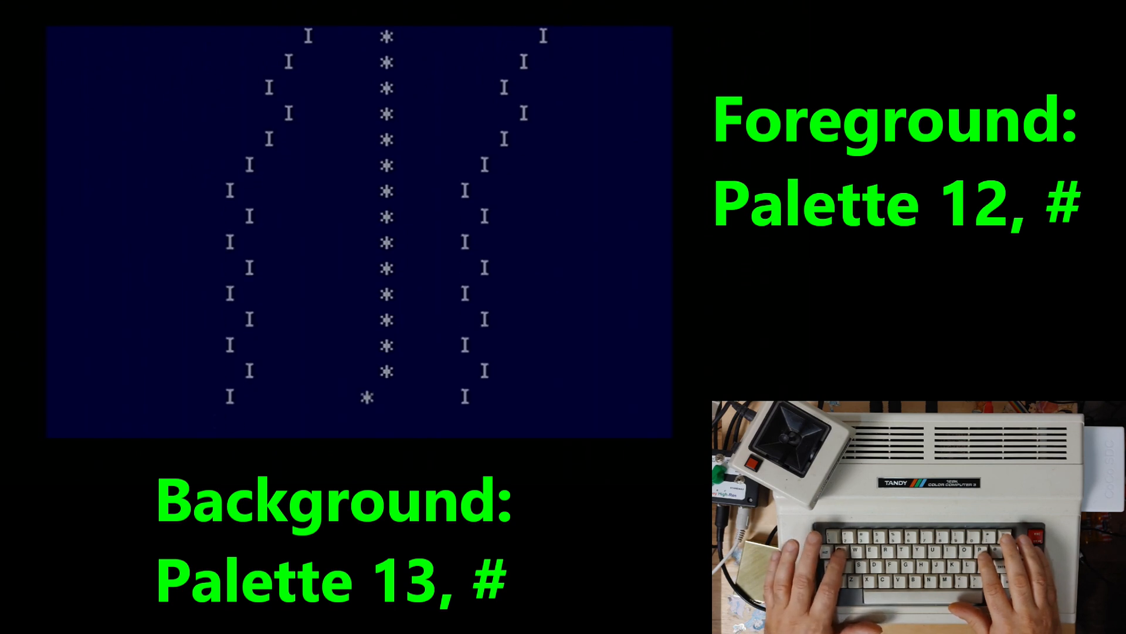
key("Left")
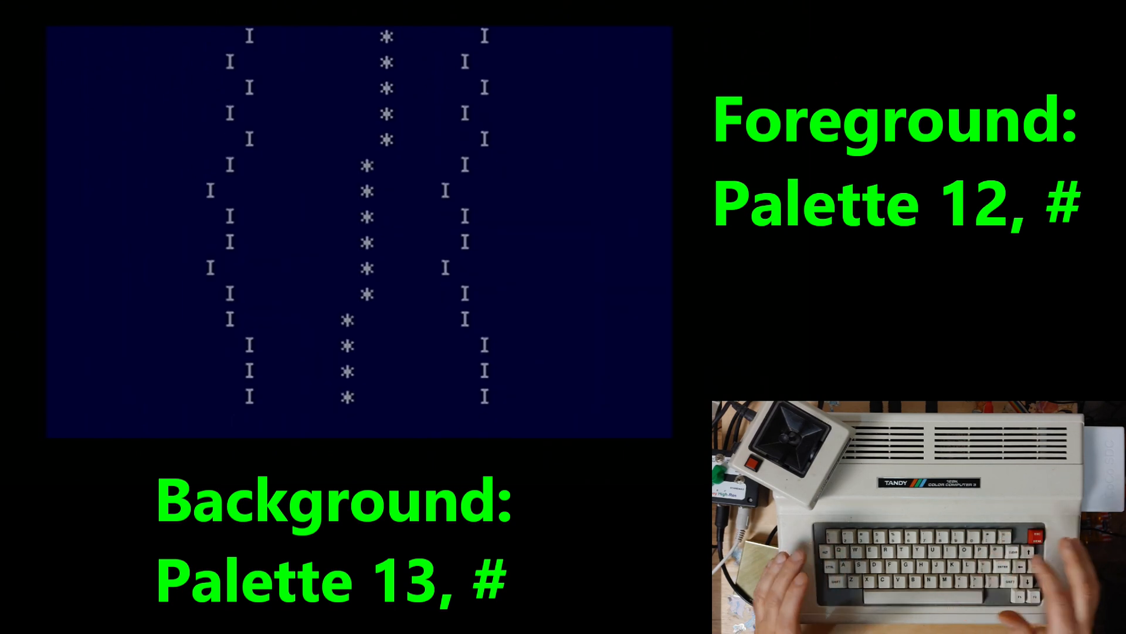
key("Escape")
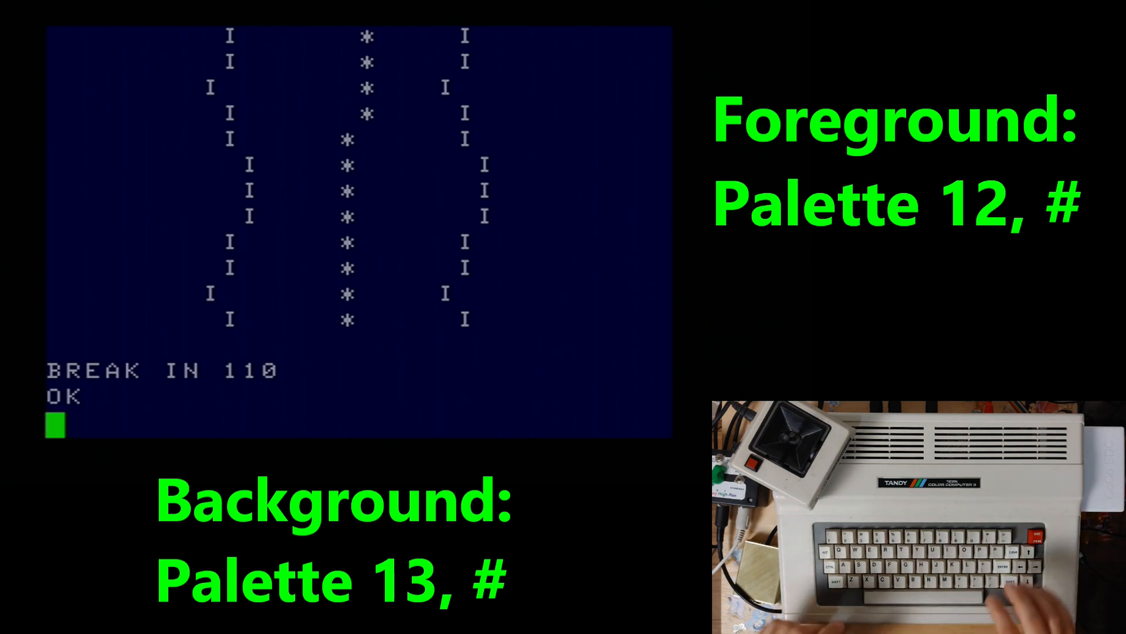
type("PALE")
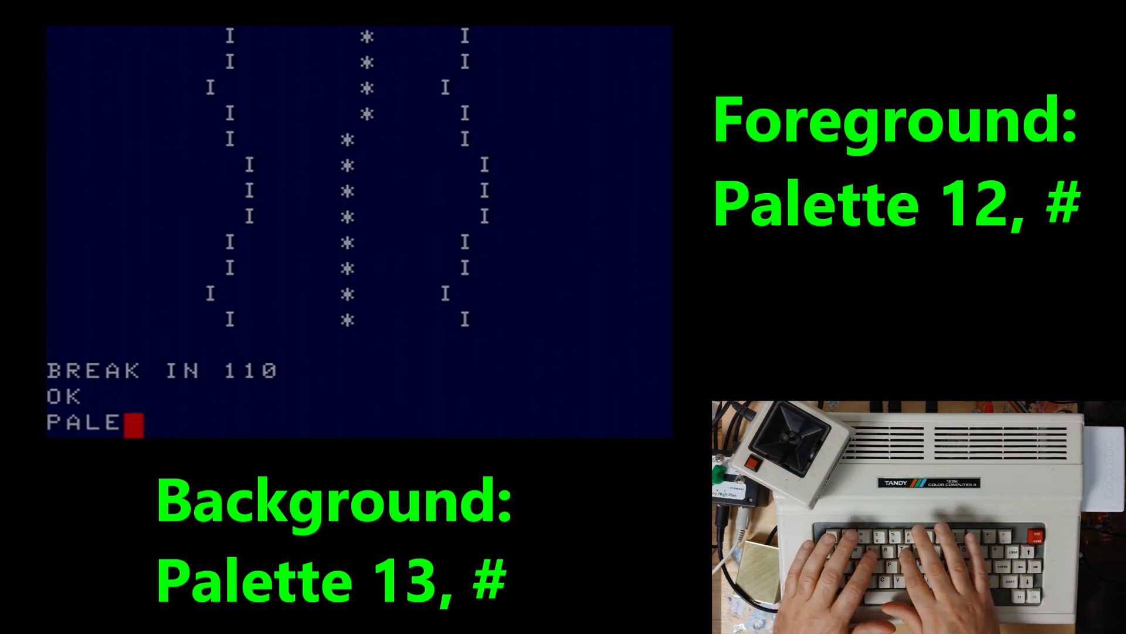
type("TTE 12,63:PALETTE 13,0")
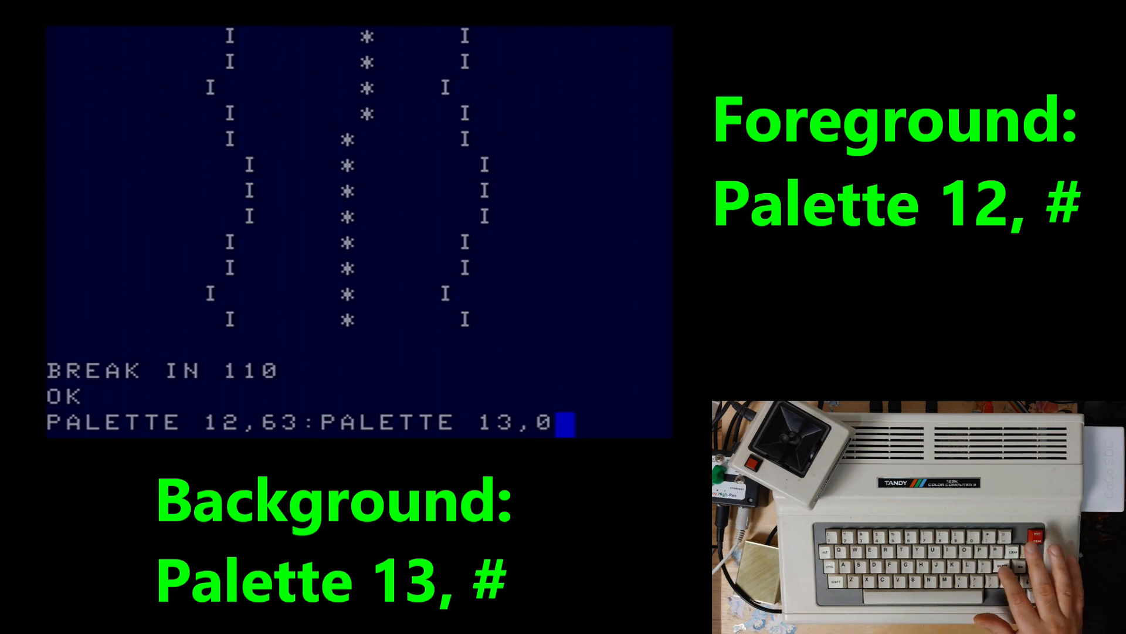
- Enter PALETTE 12,63:PALETTE 13,0 for white text on a black background
key("Return")
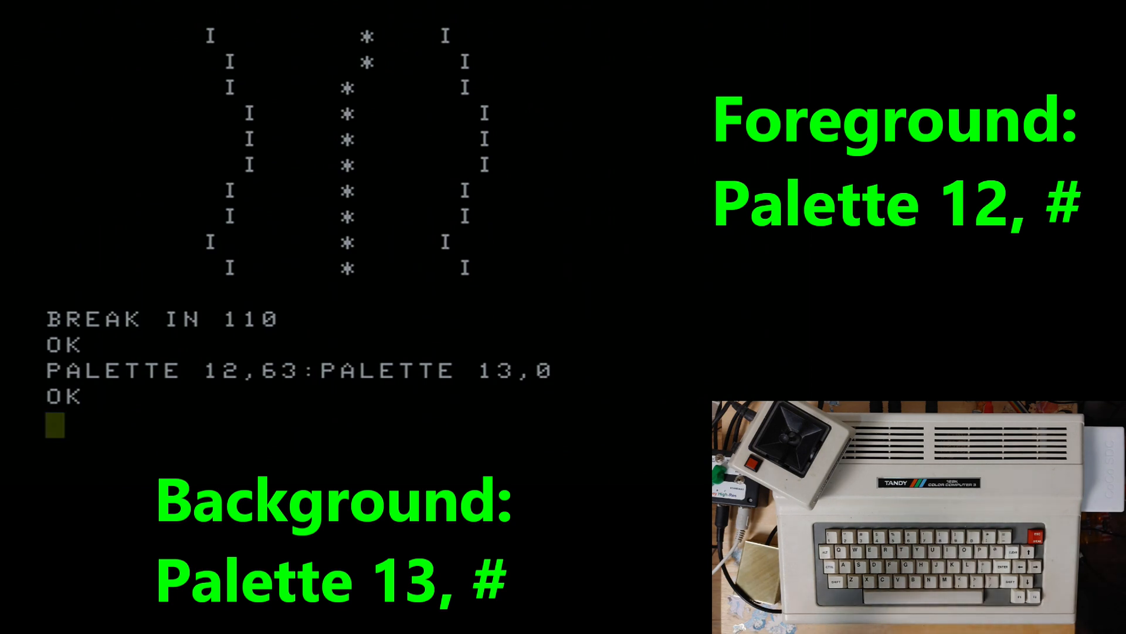
type("PALETTE 12,22:PALETTE 13,0")
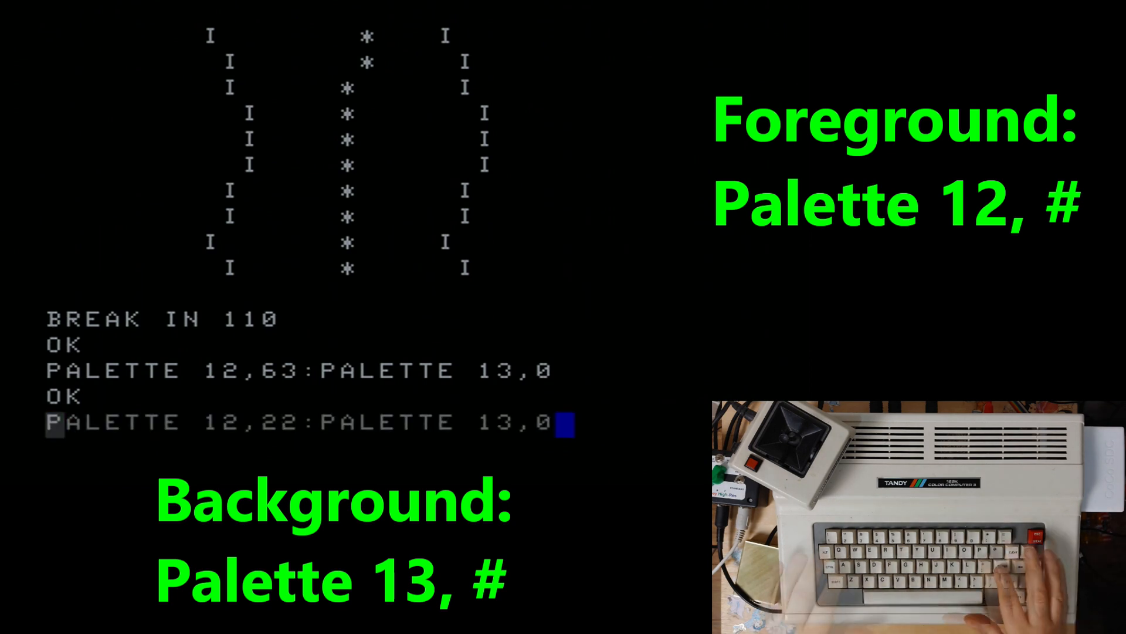
- Set the text colour to green (PALETTE 12,22) then brown (PALETTE 12,52) on black
key("Return")
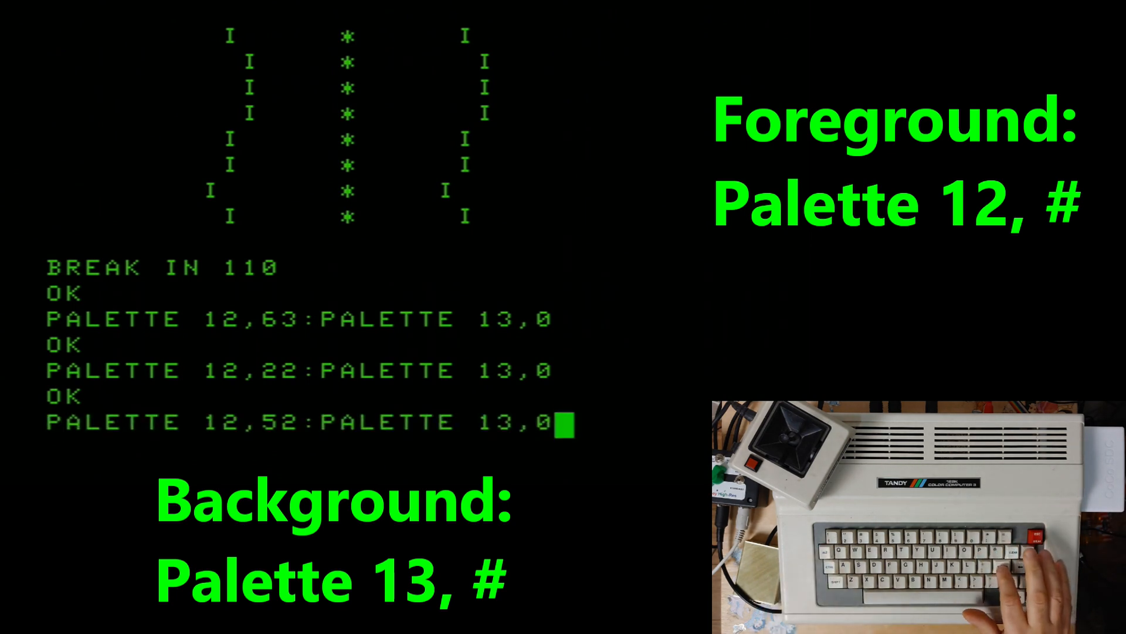
key("Return")
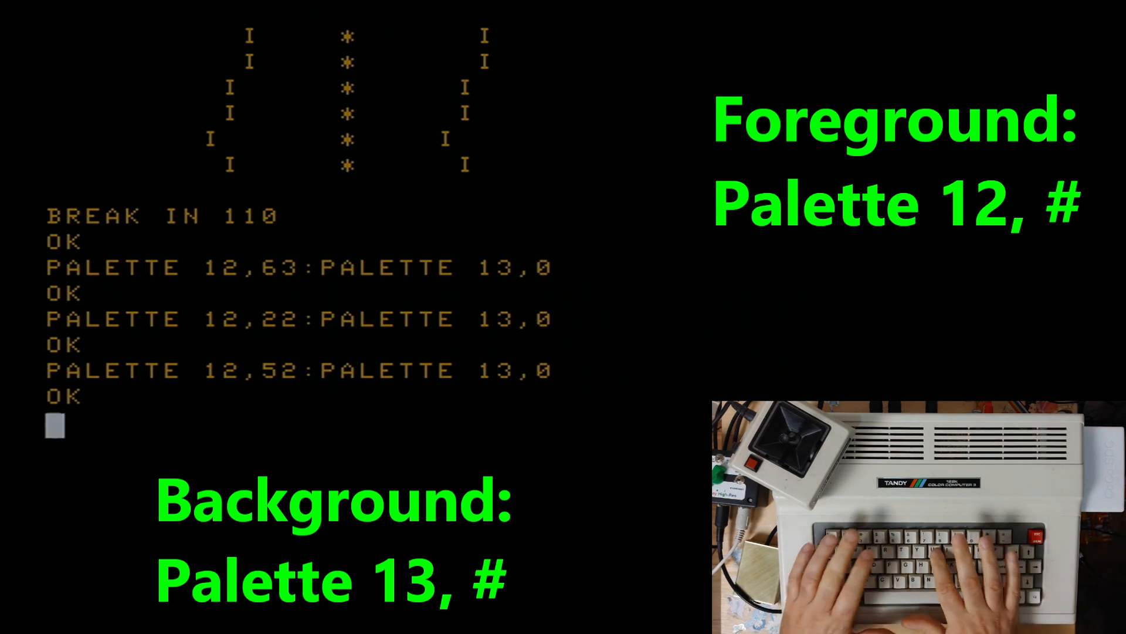
type("RUN")
- Restart Death Valley with width 10 and steer right briefly
key("Return")
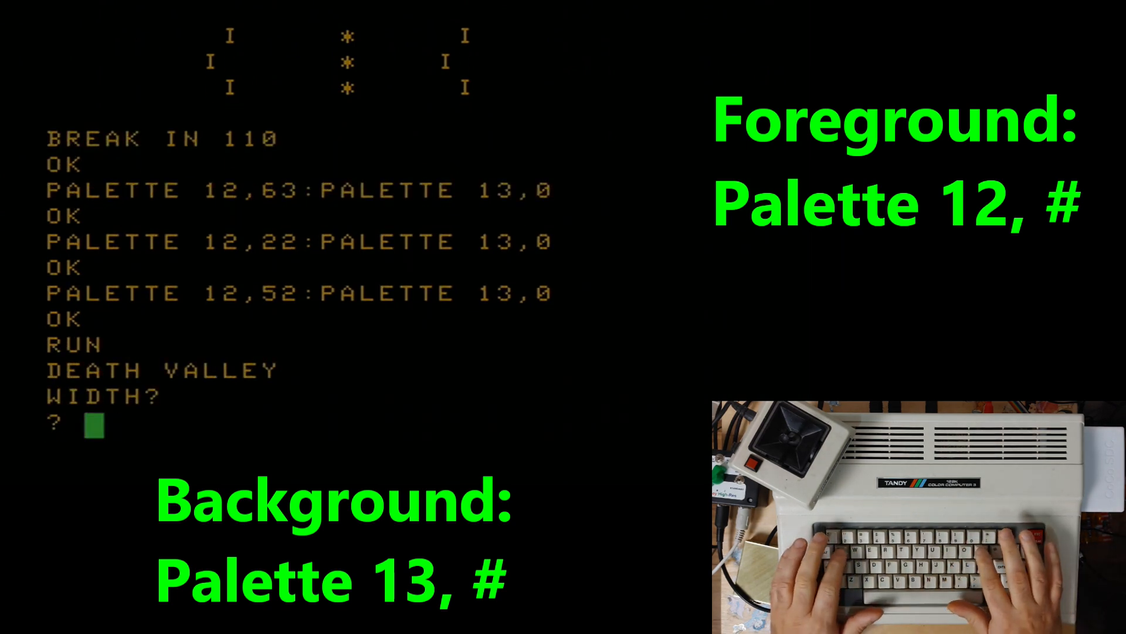
type("10")
key("Return")
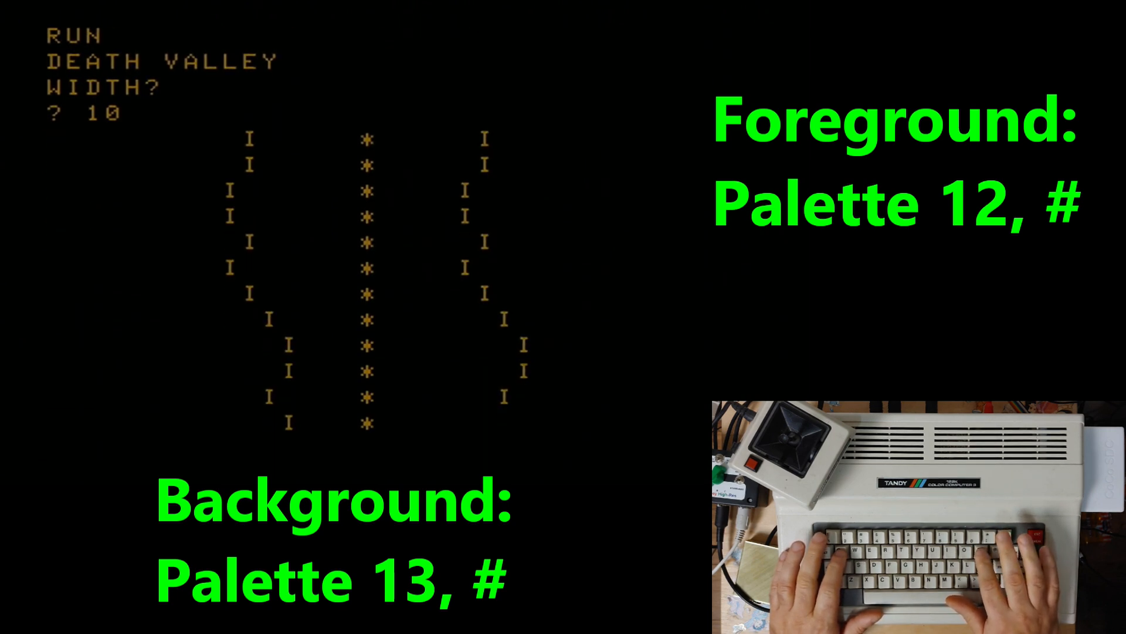
key("Right")
key("Right")
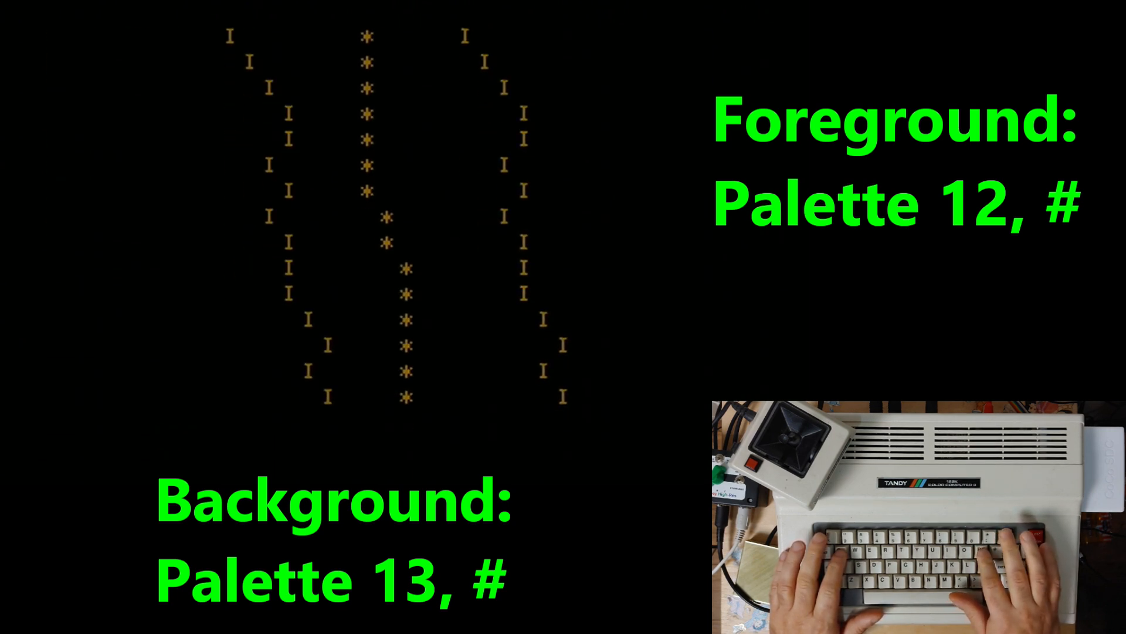
key("Right")
key("Right")
type("QQ")
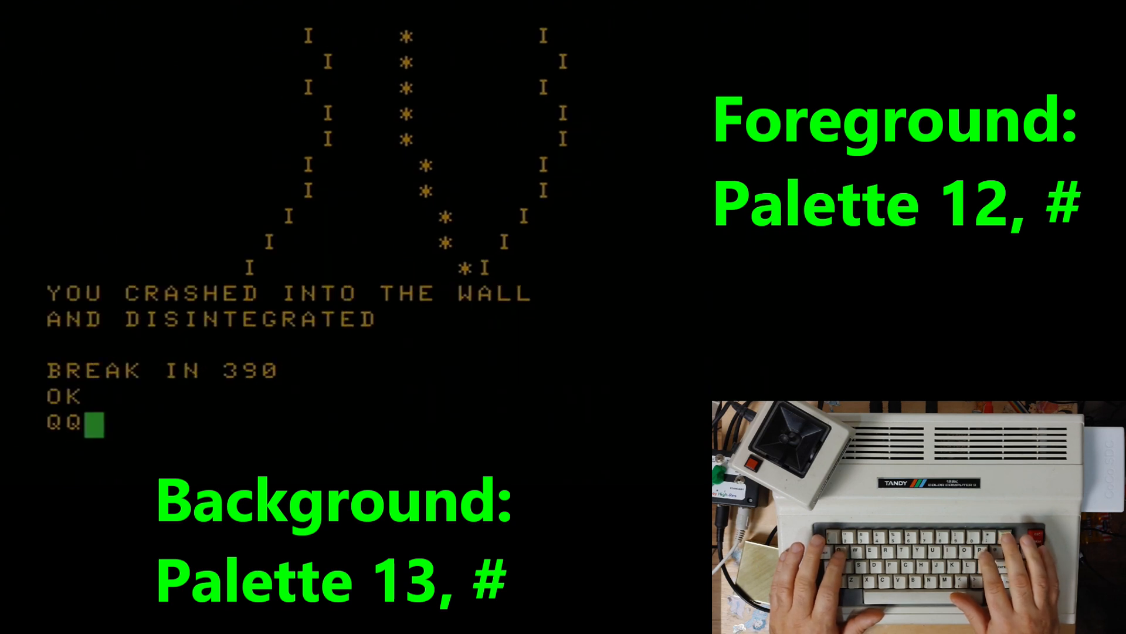
- Erase the stray QQ letters from the prompt line
key("BackSpace")
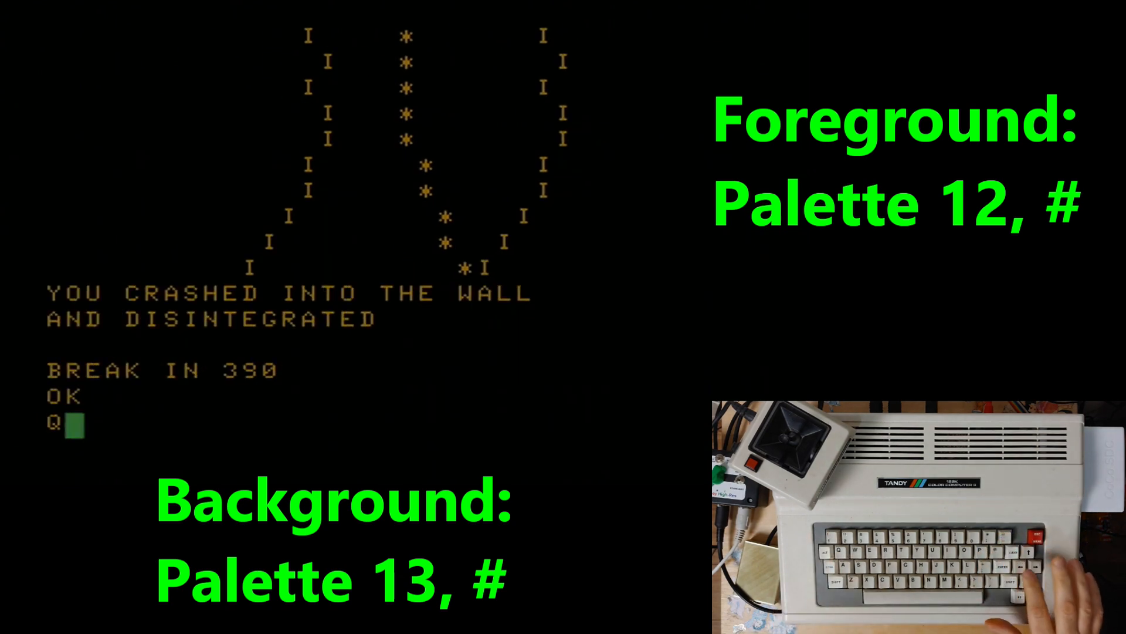
key("BackSpace")
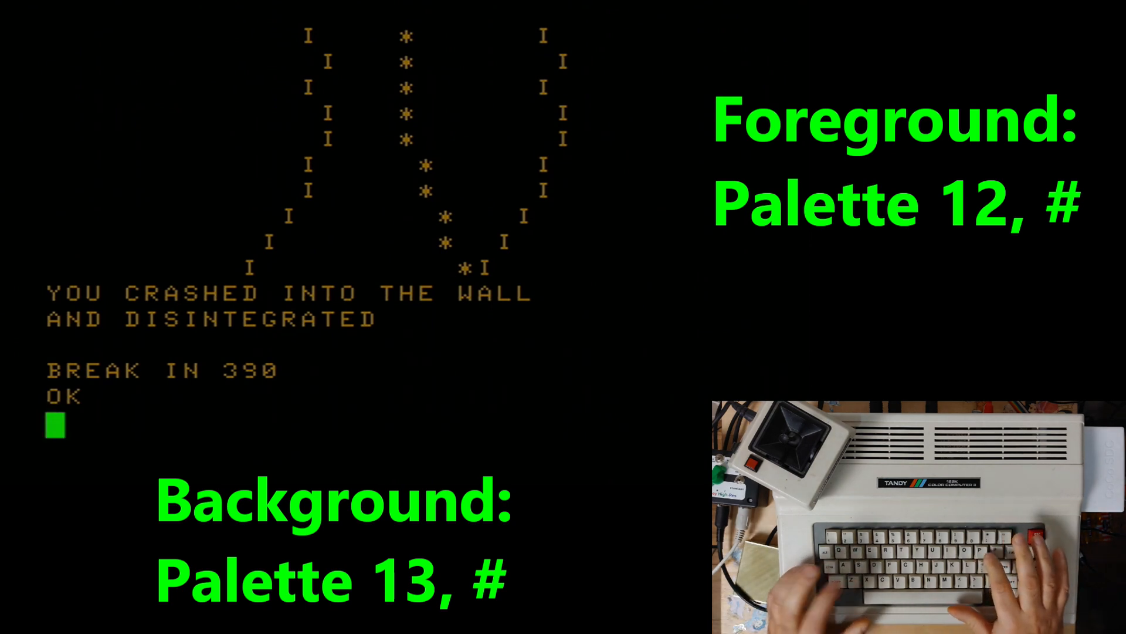
type("PALETTE 12,27:PALETTE 13,11")
- Enter PALETTE 12,27:PALETTE 13,11 for cyan text on a blue background
key("Return")
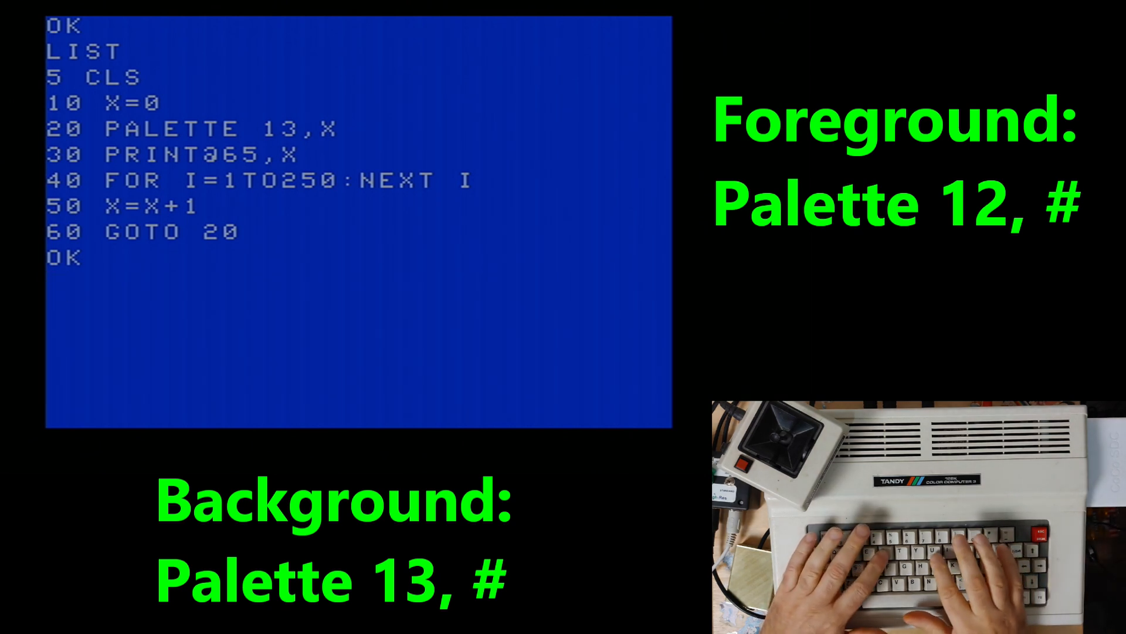
type("RUN")
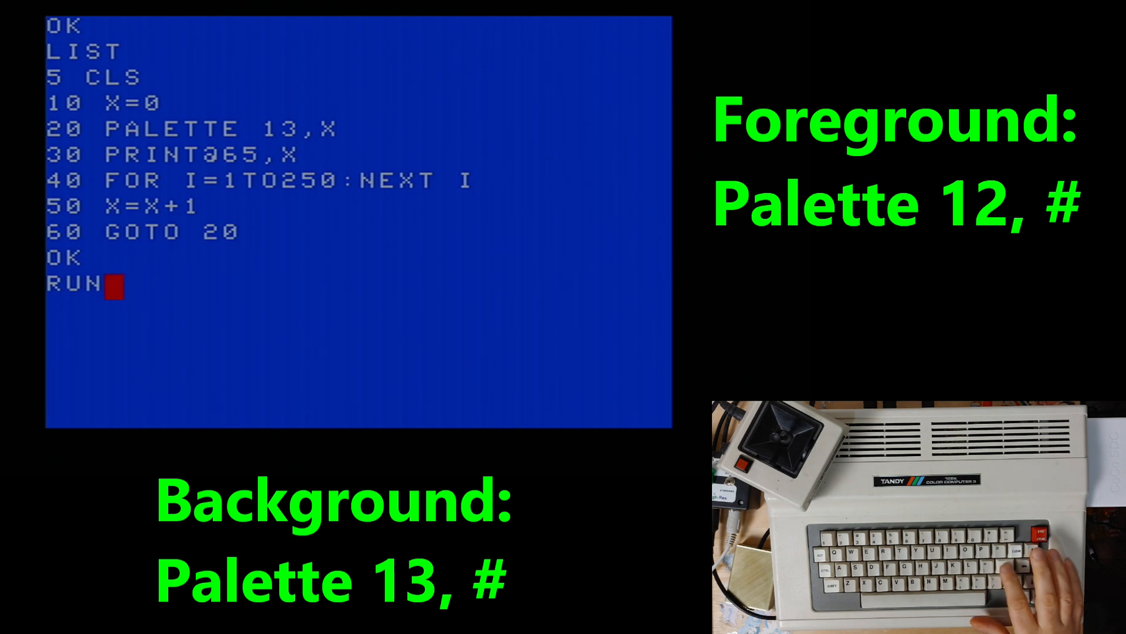
- Run the palette-cycling program so the background steps through successive colours
key("Return")
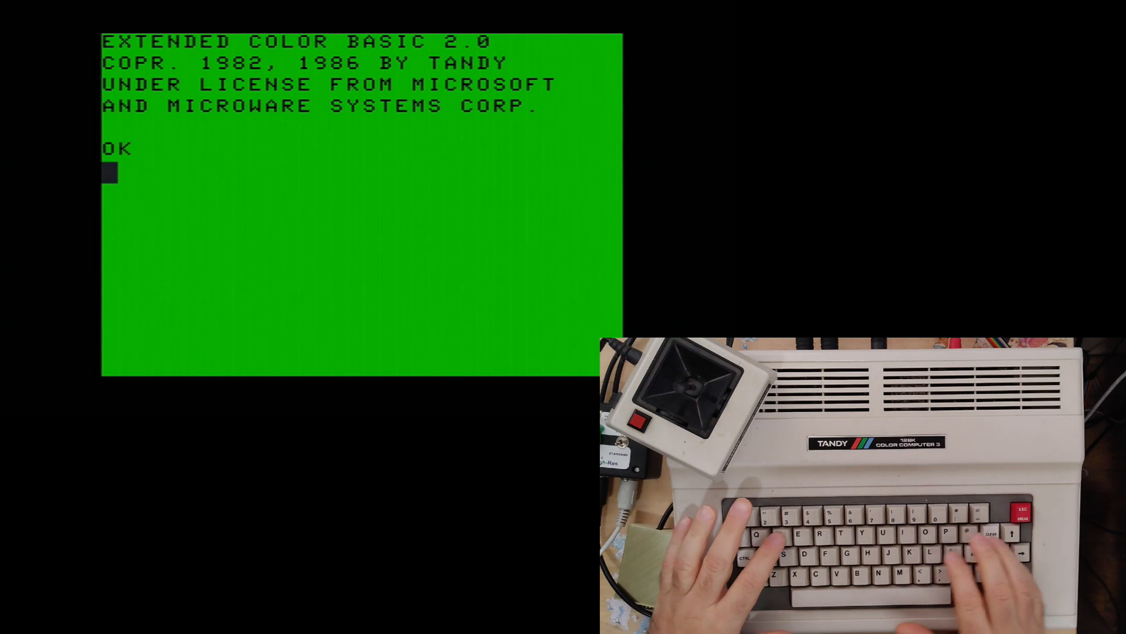
type("WIDTH")
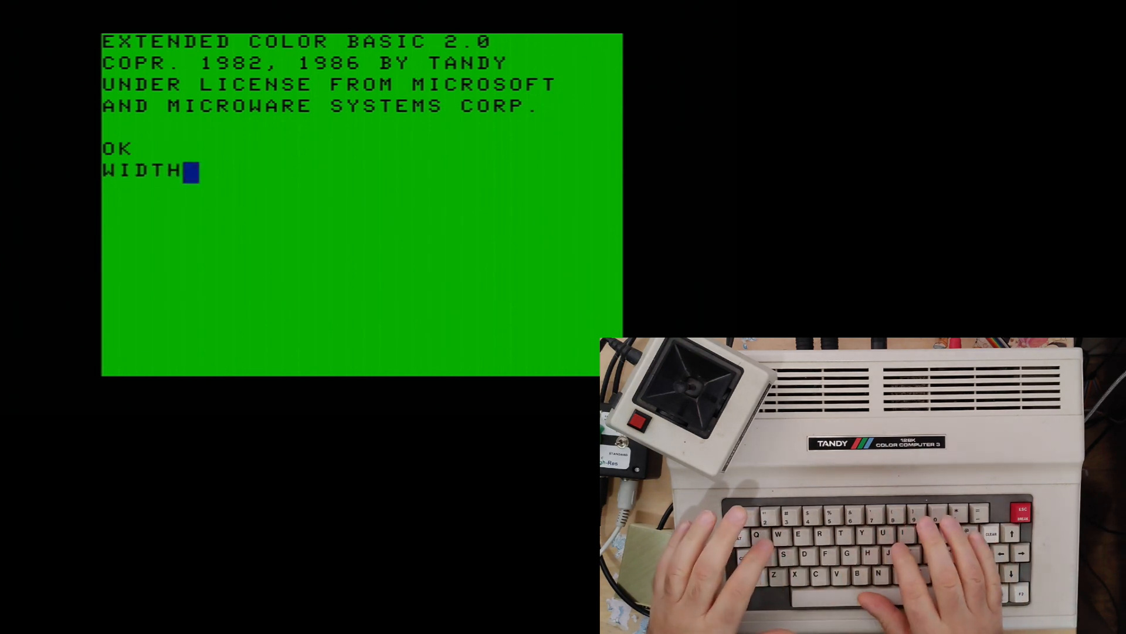
type(" 80")
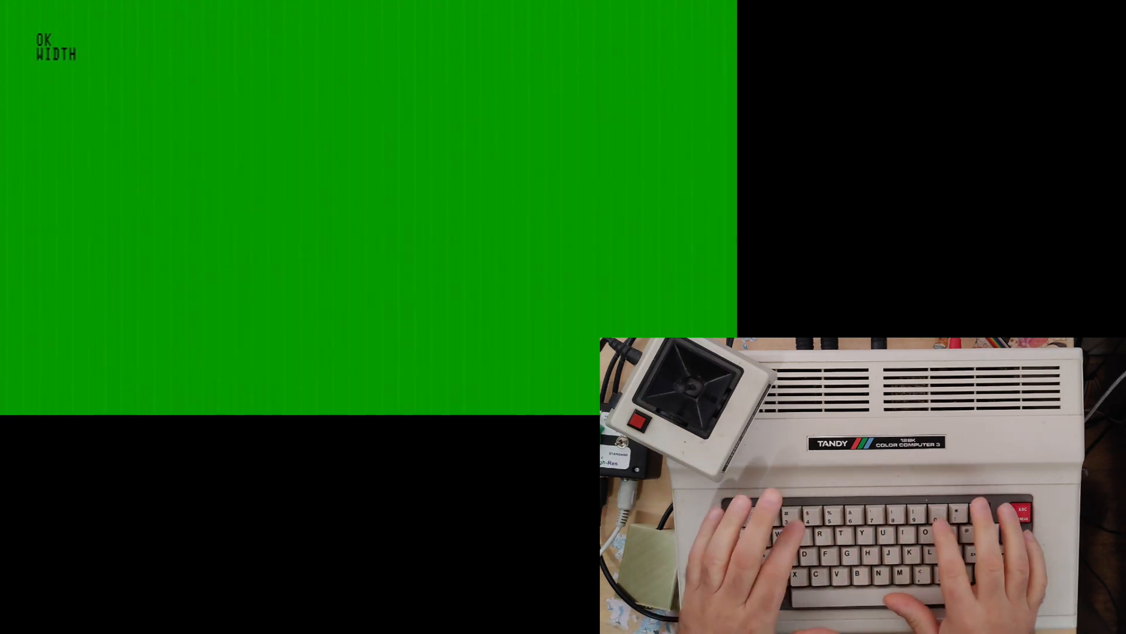
type(" 40")
- Discard the partial line, then enter PALETTE 8,63:PALETTE 0,1 for white on dark blue
key("Return")
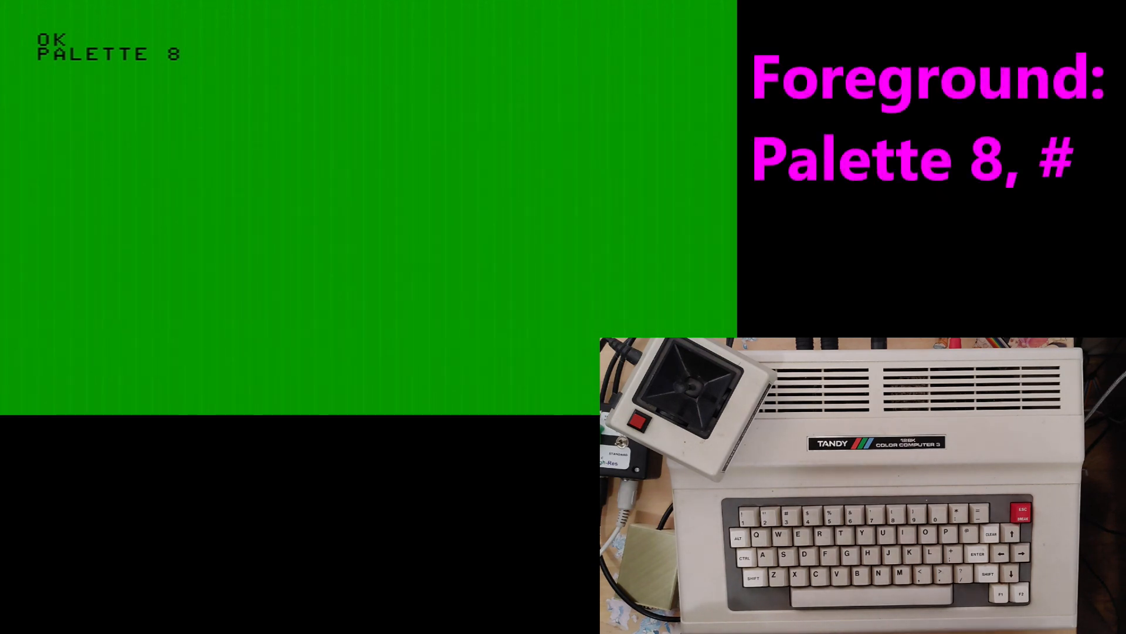
type(",")
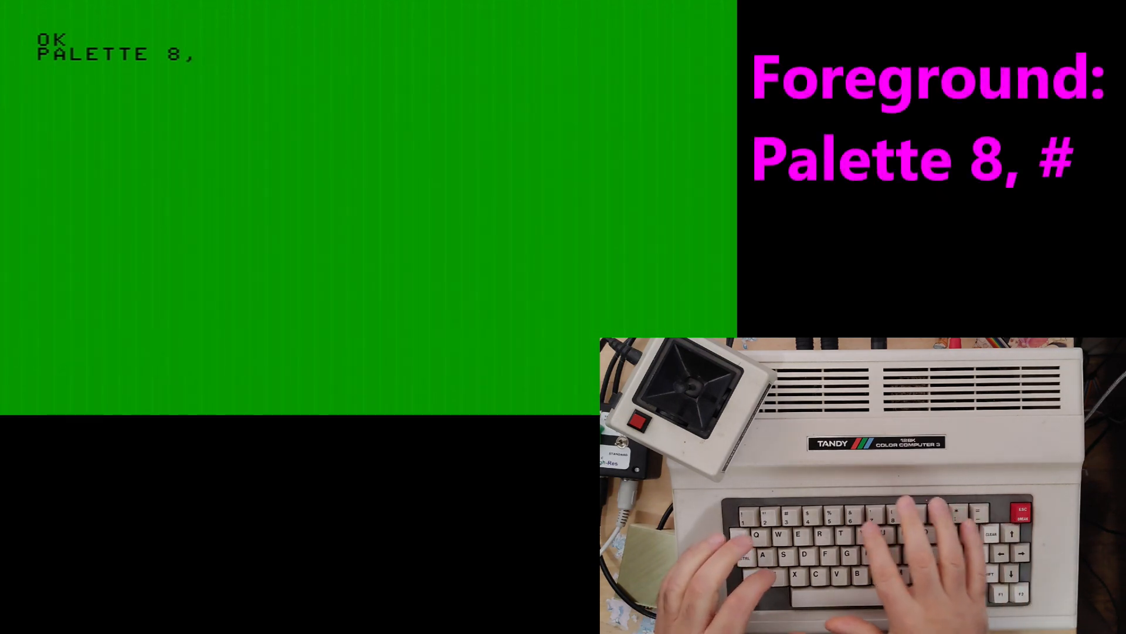
type("63")
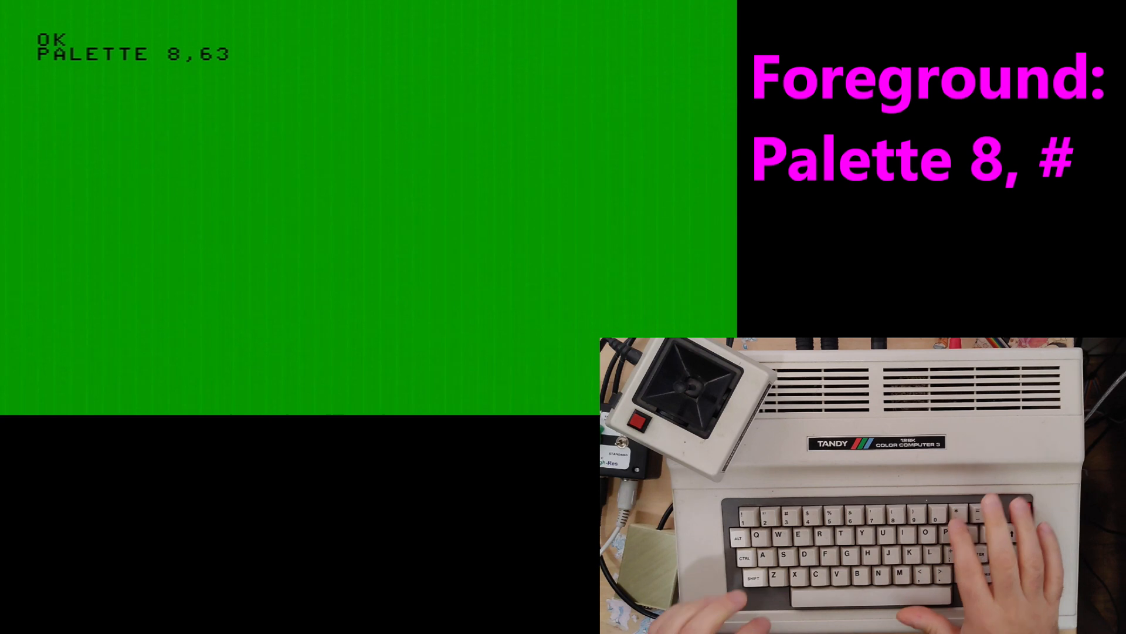
type(":PALETT")
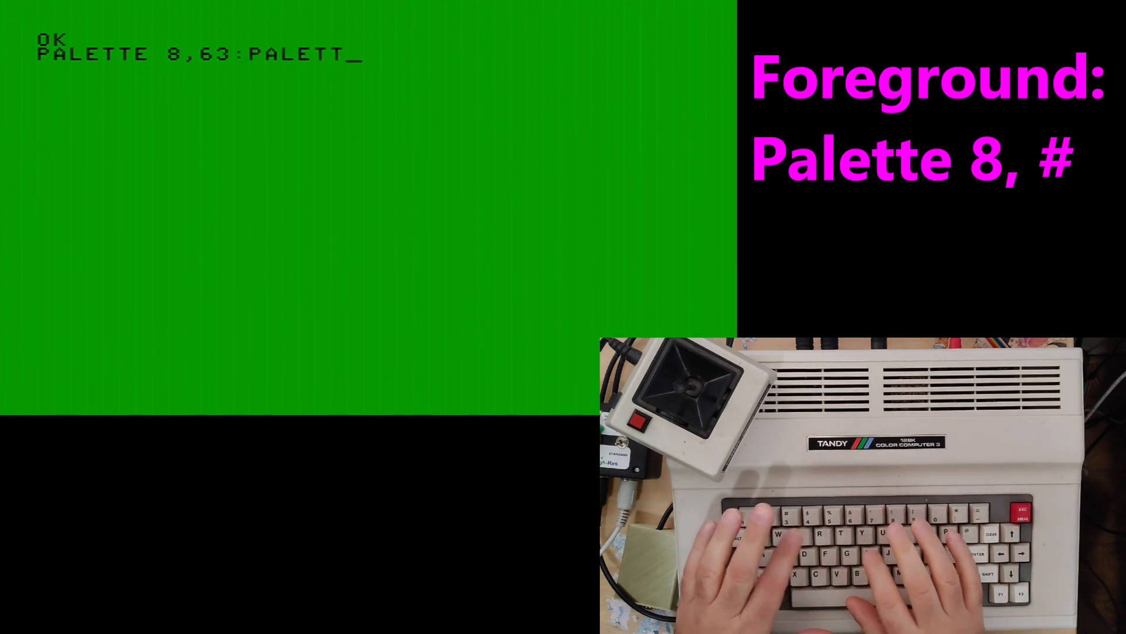
type("E")
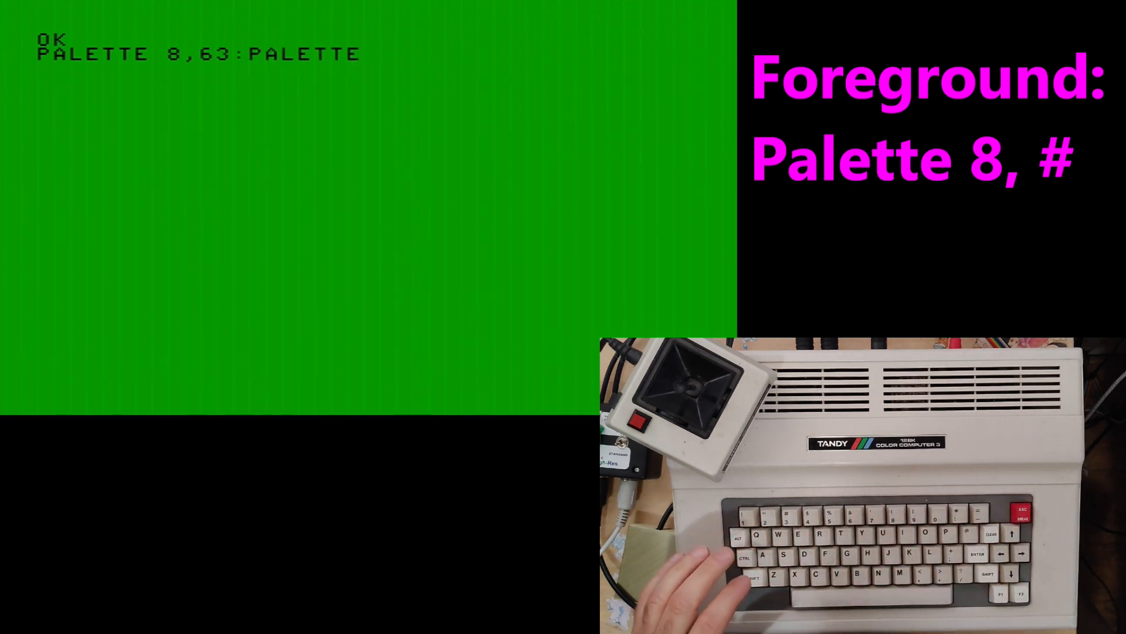
type(" 0,1")
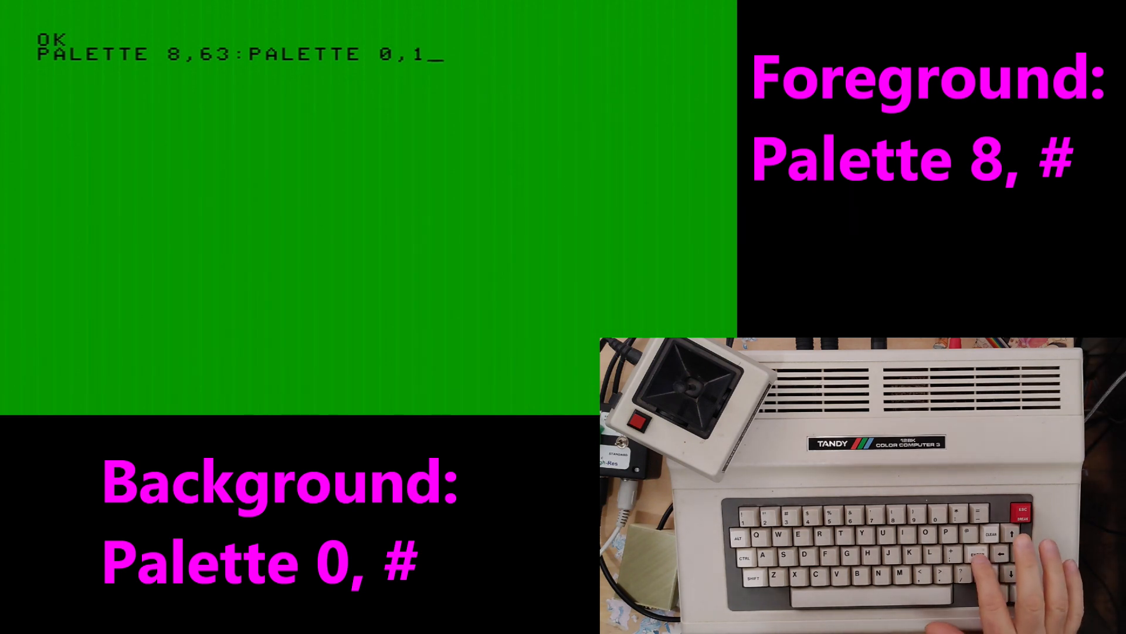
key("Return")
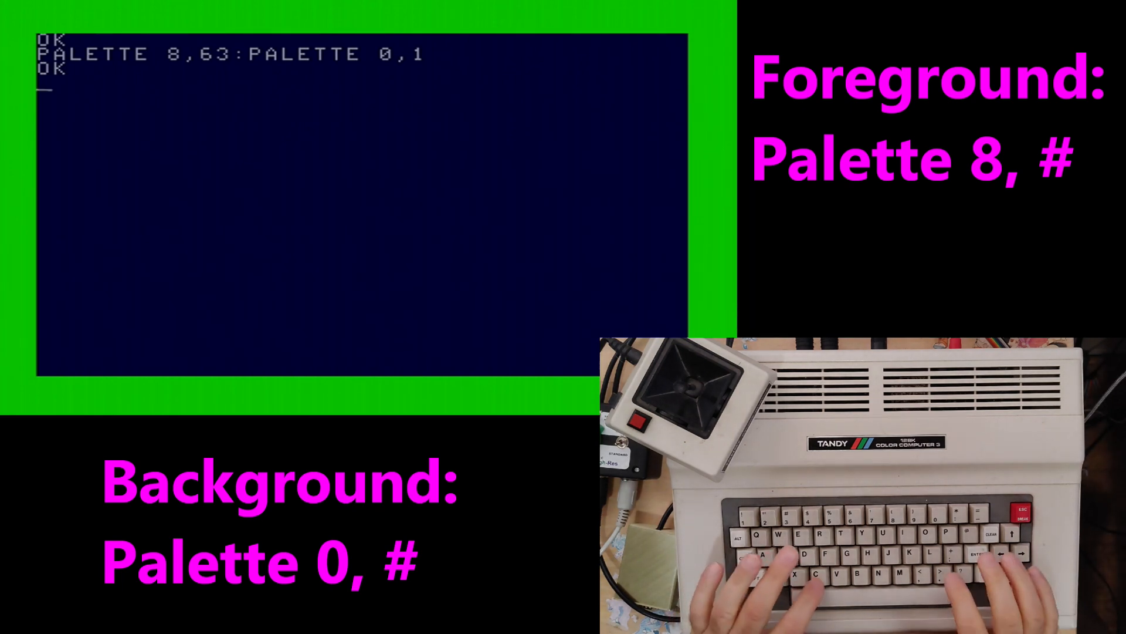
type("CLS")
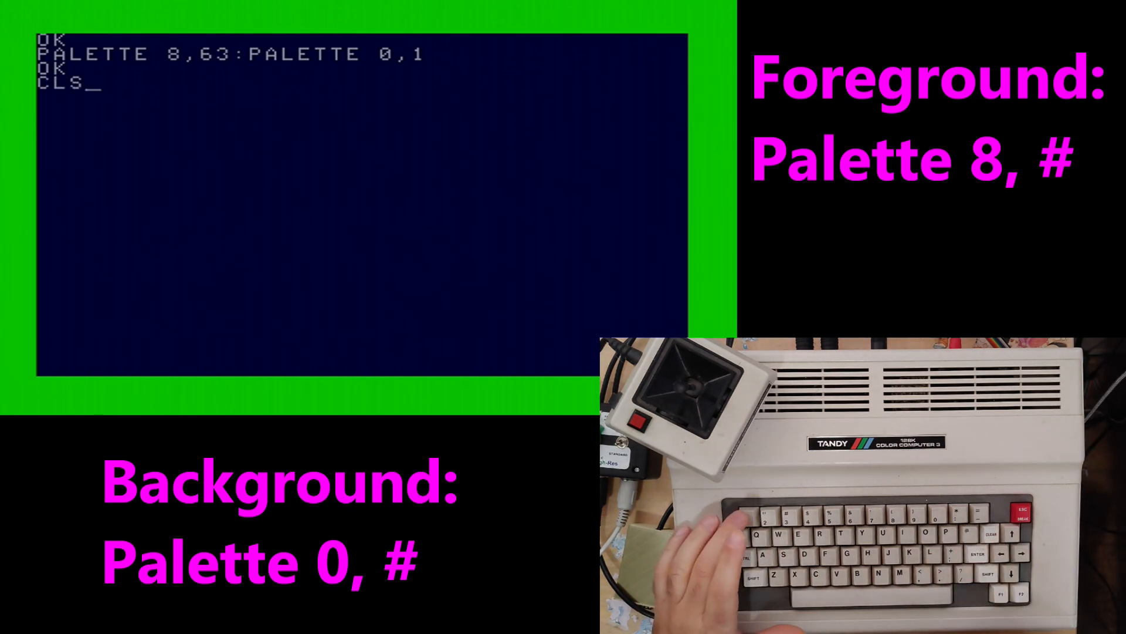
type("1")
- Run the PALETTE line and clear the screen to dark blue with CLS1
key("Return")
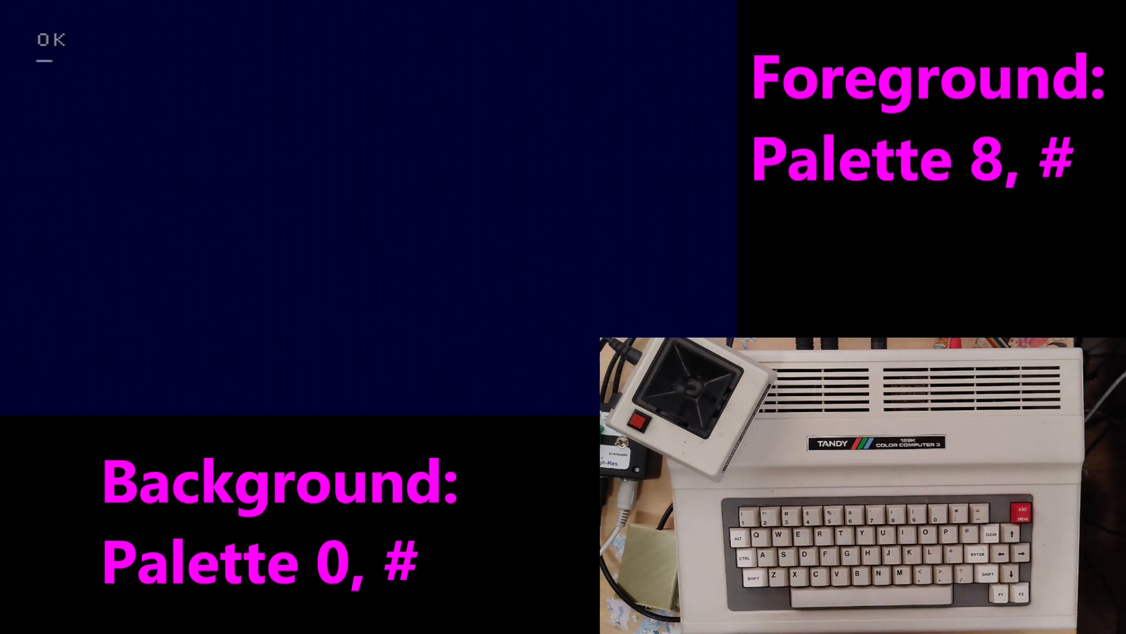
type("PALETTE 8,63:PALETTE 0,0")
- Apply the black background palette, clear with CLS, then enter THIS IS APPLE 2 LOOKING to get ?SN ERROR
key("Return")
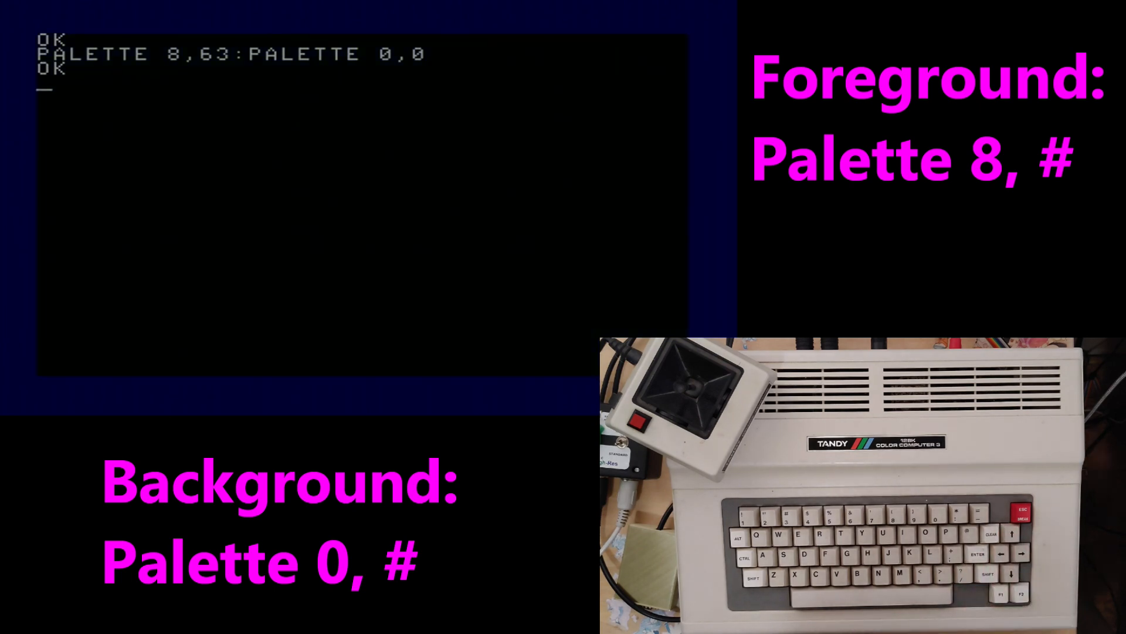
type("C")
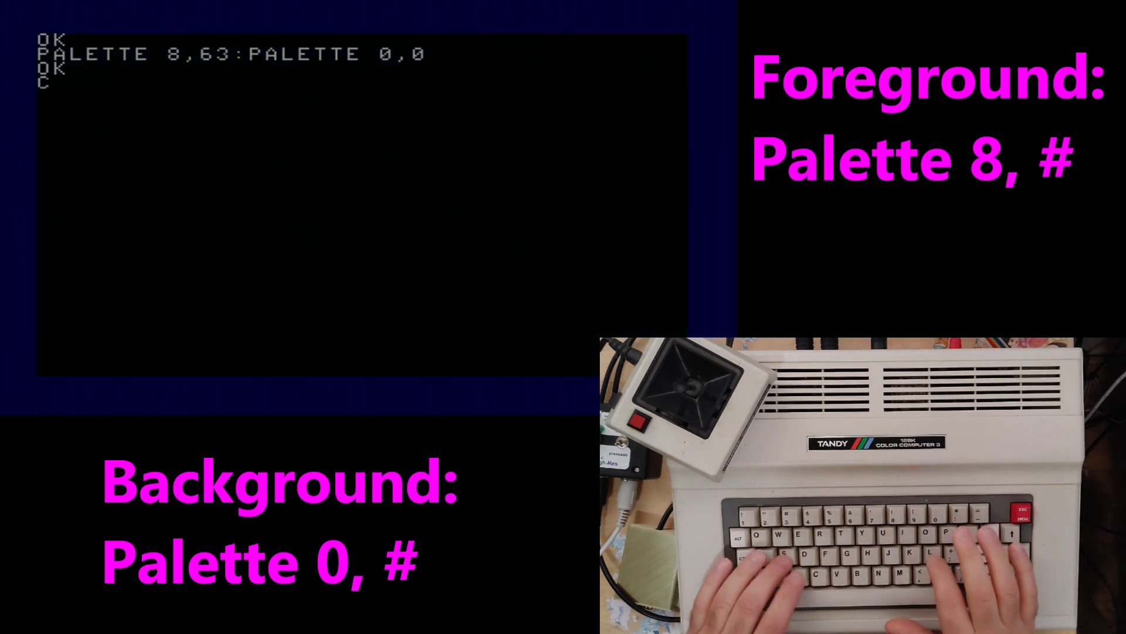
type("LS2")
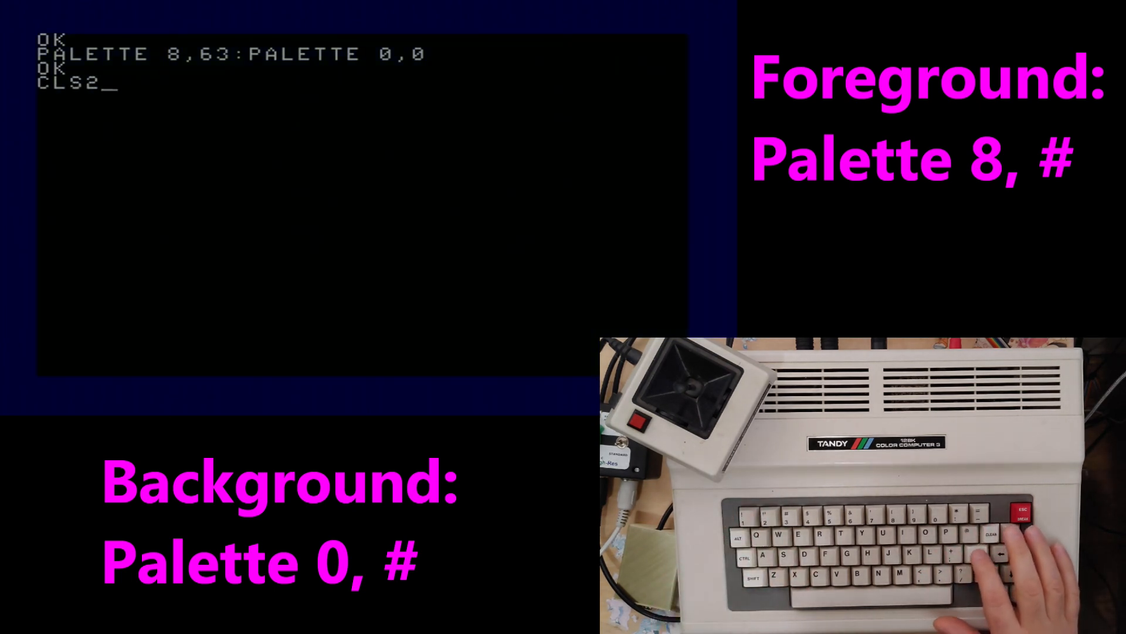
key("Return")
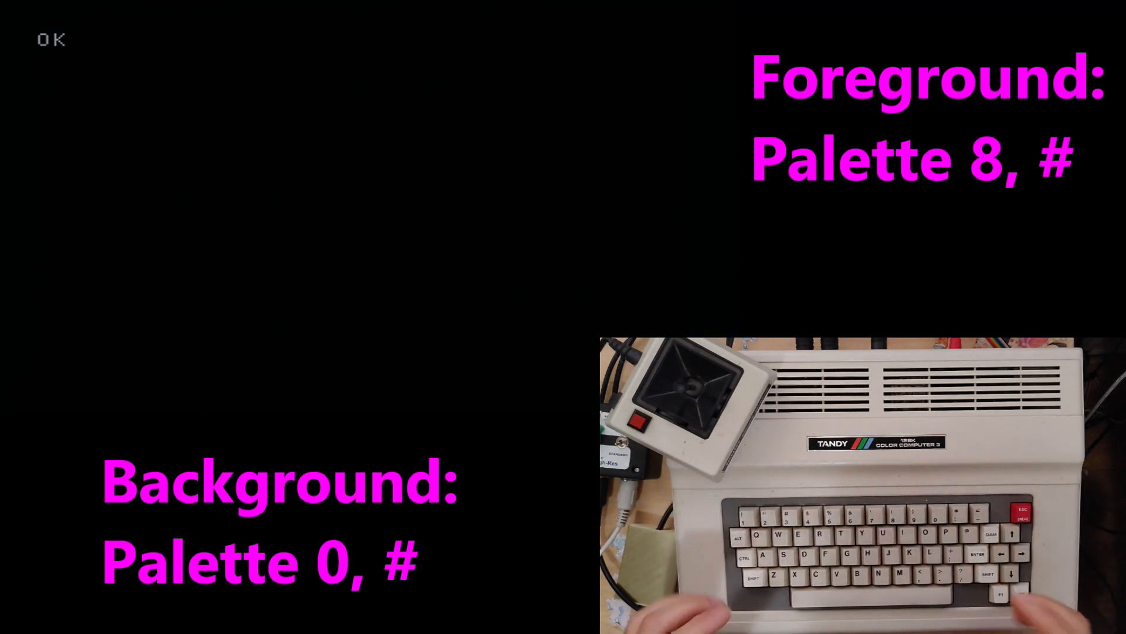
type("THIS IS ")
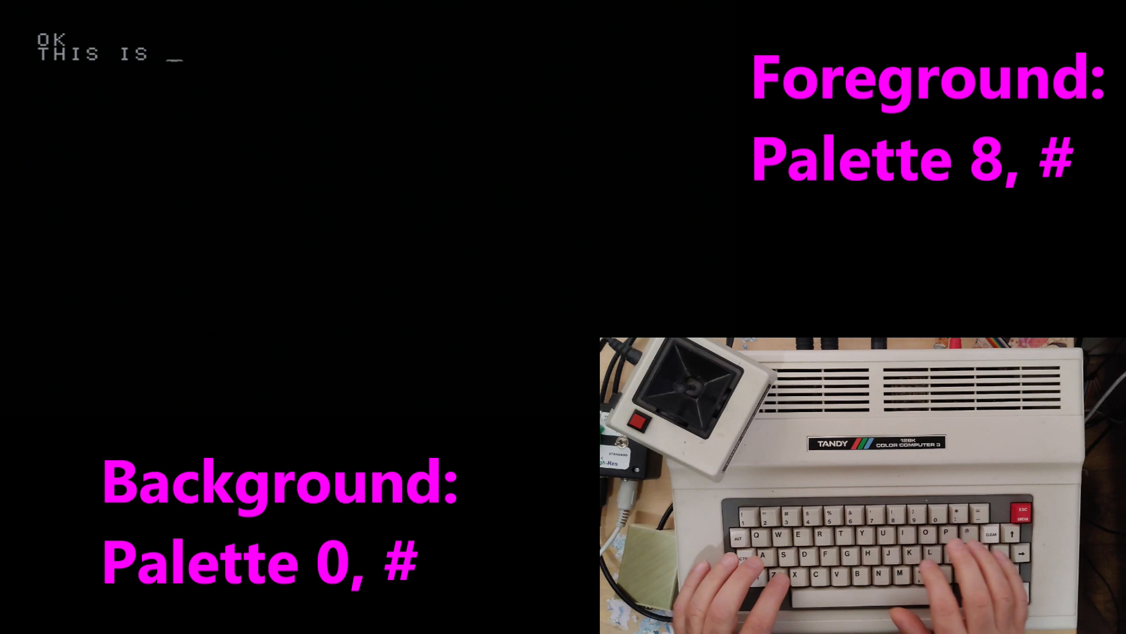
type("APPLE")
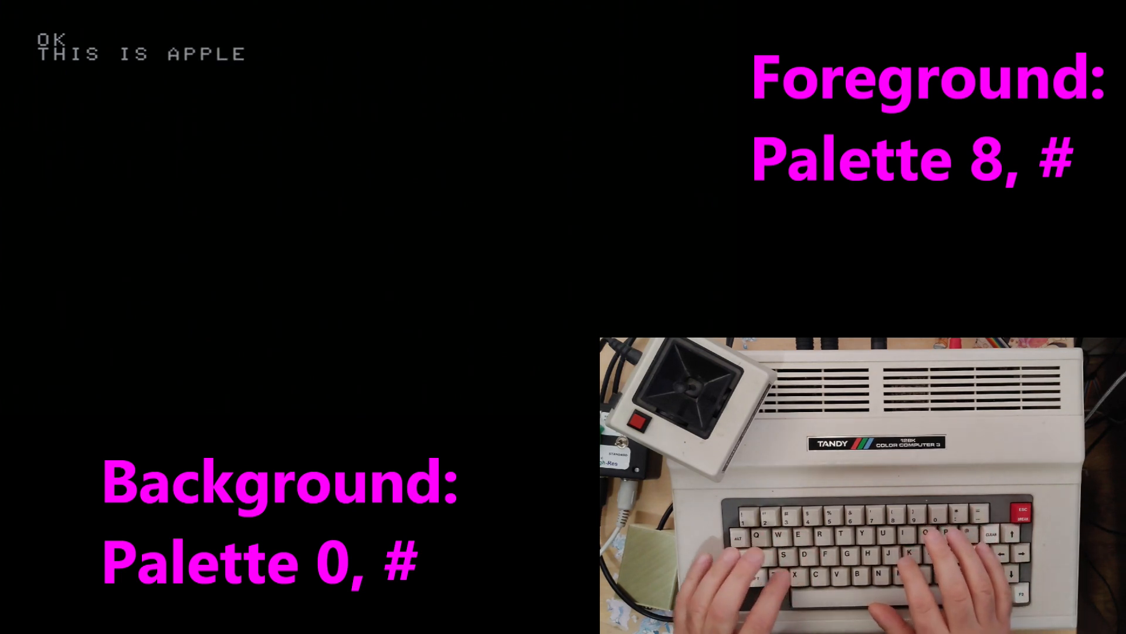
type(" 2")
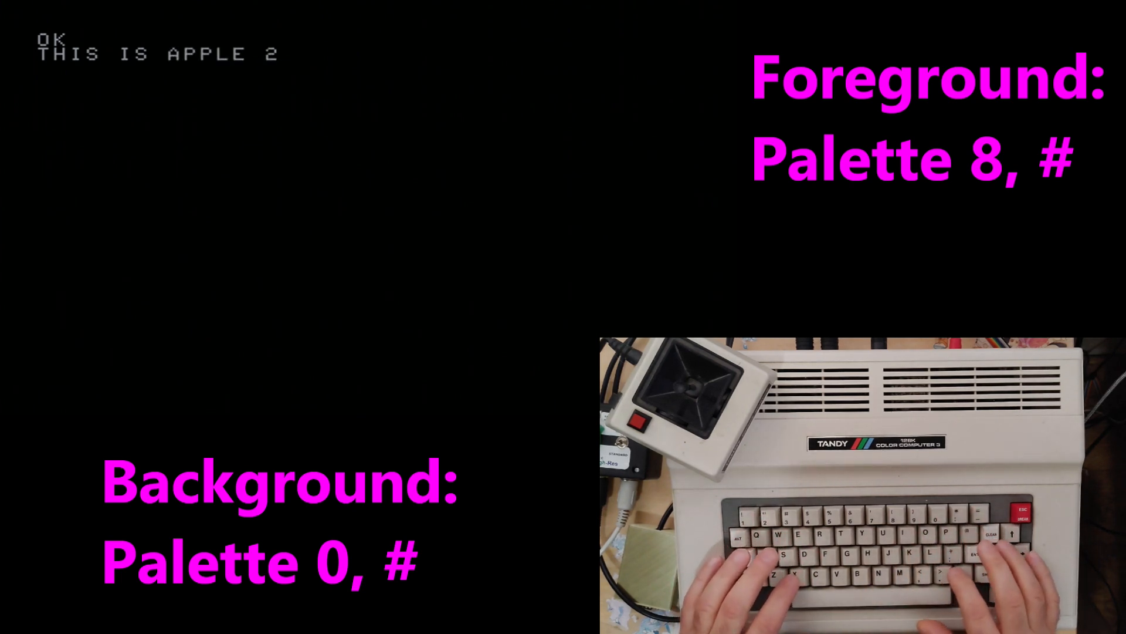
type(" LOOKING")
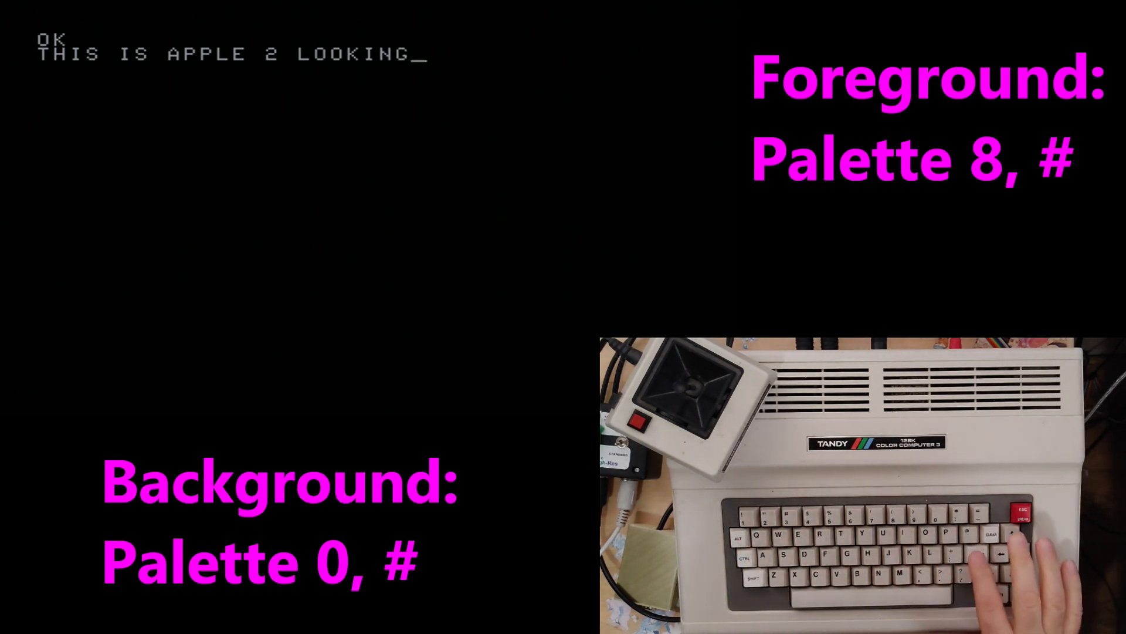
key("Return")
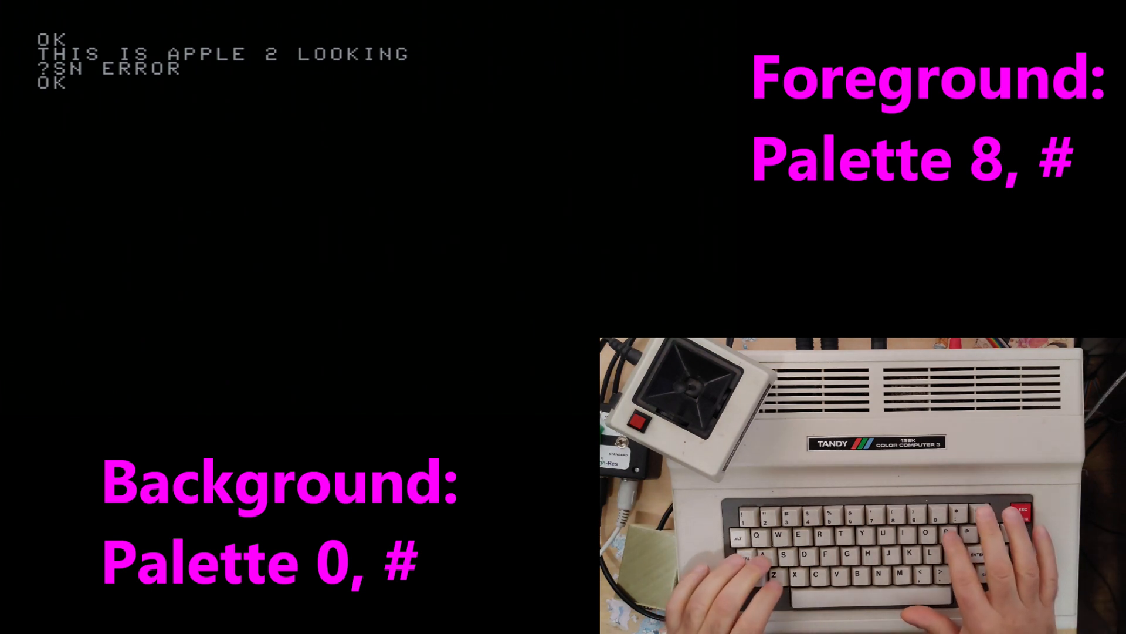
type("PALETTE 8,27:PALETTE 0,11")
- Enter PALETTE 8,27:PALETTE 0,11 for cyan on blue and clear the screen with CLS1
key("Return")
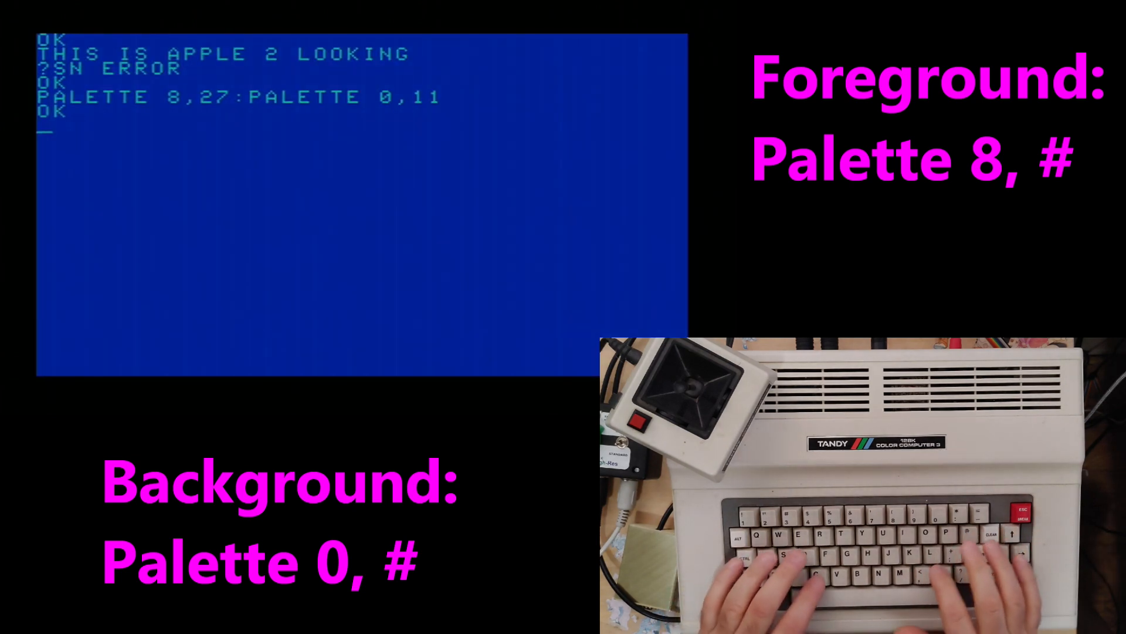
type("CLS1")
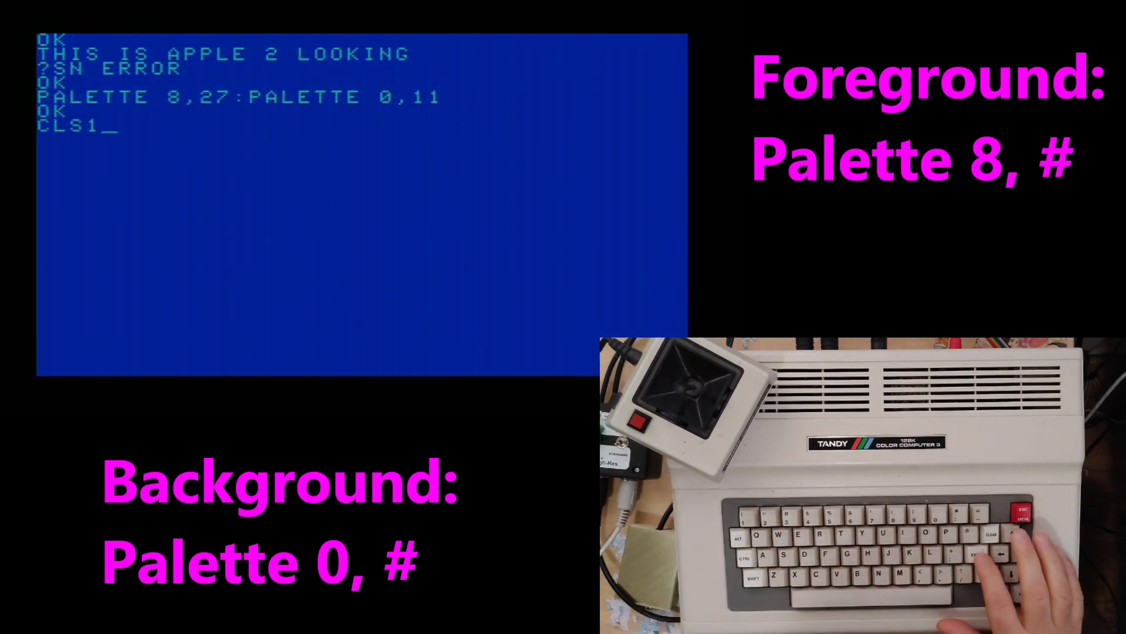
key("Return")
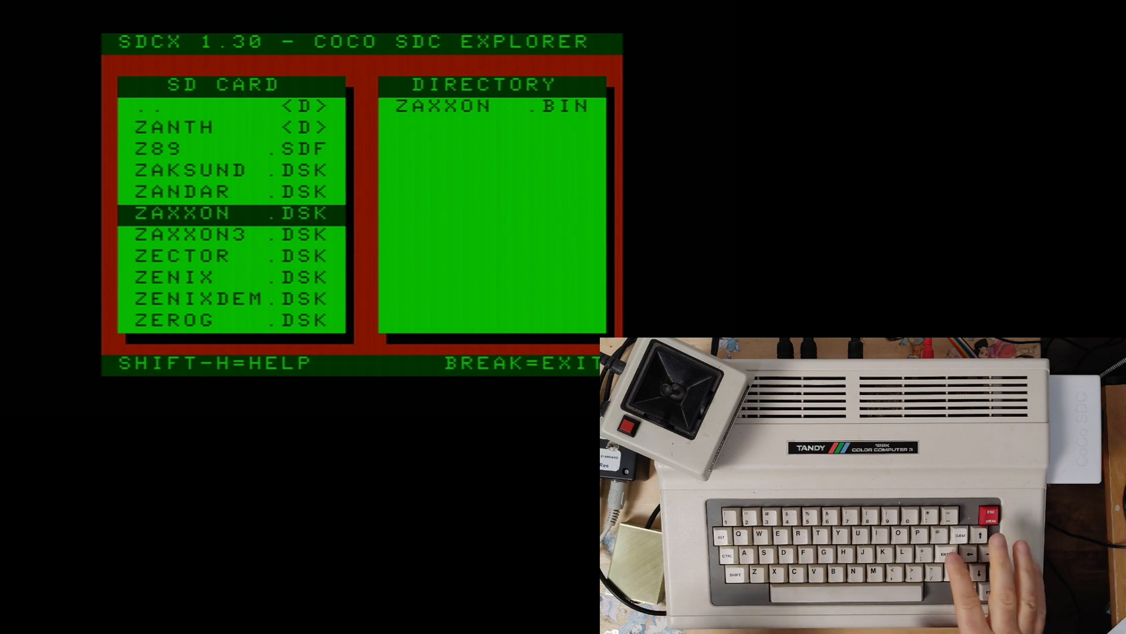
- Launch ZAXXON.DSK, then POOYAN.DSK from the SD card to reach Pooyan's title screen
key("Return")
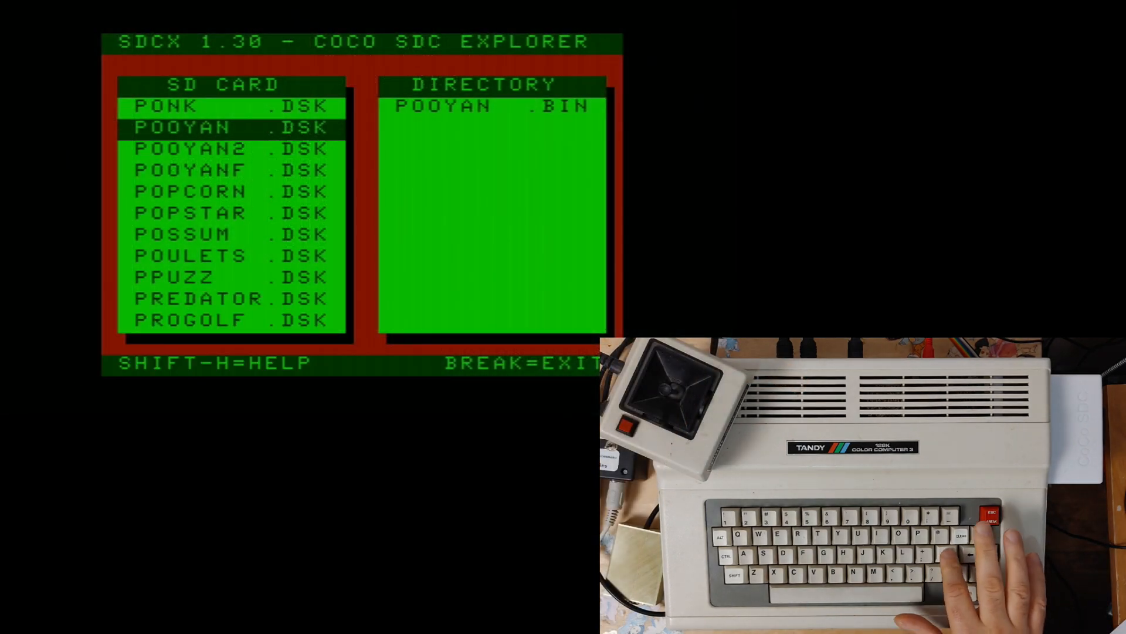
key("Return")
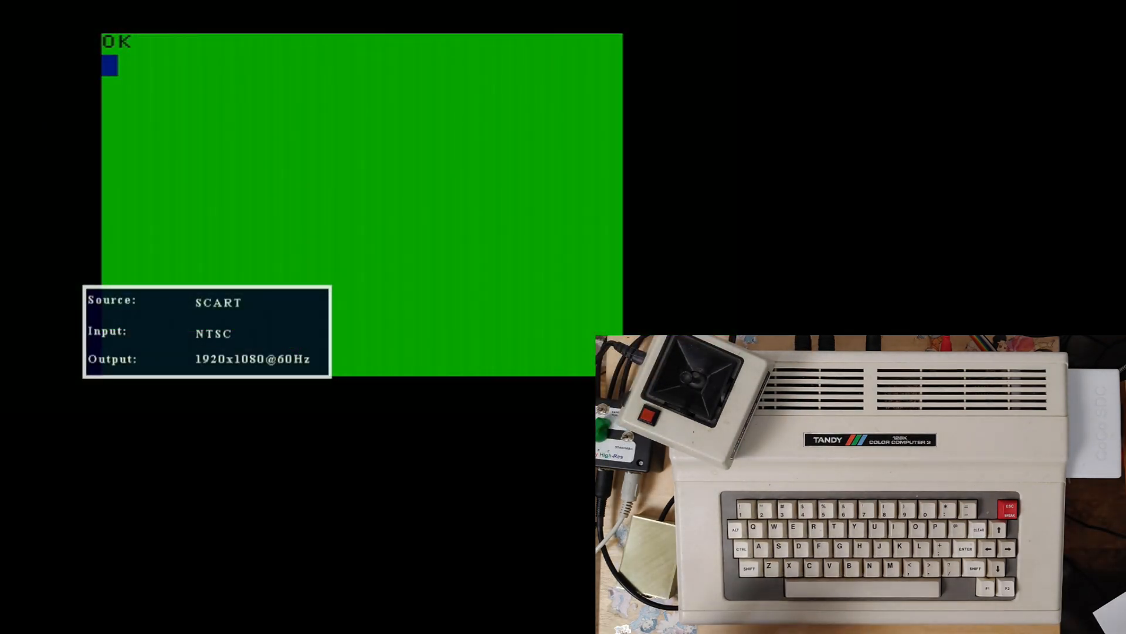
type("RGB")
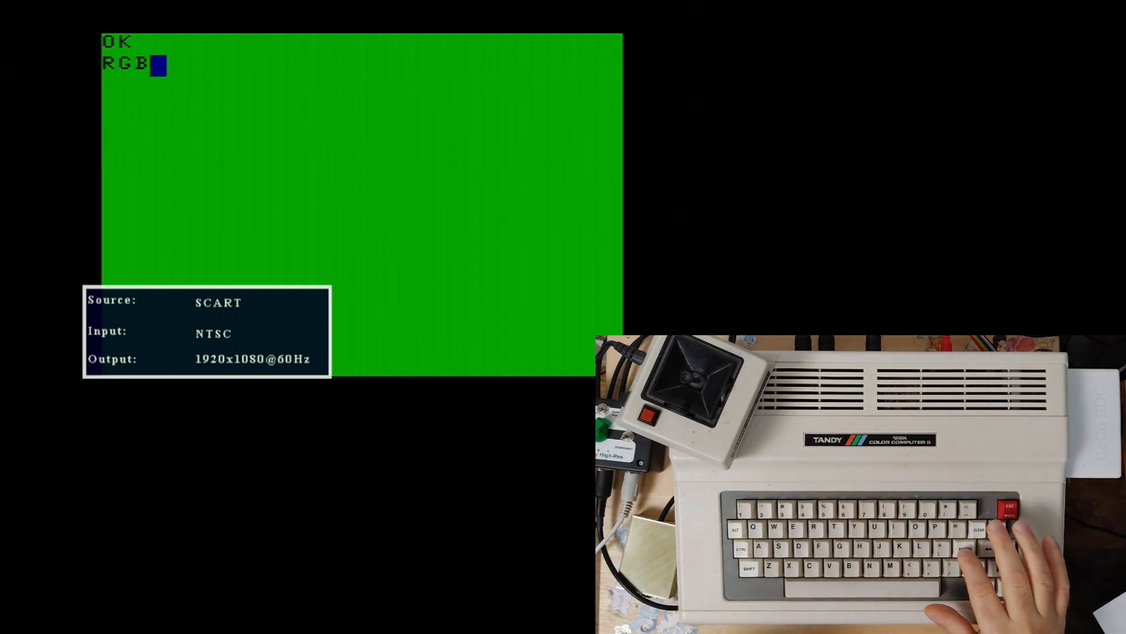
- Switch the colour set to RGB and set palette 0 to colour 0
key("Return")
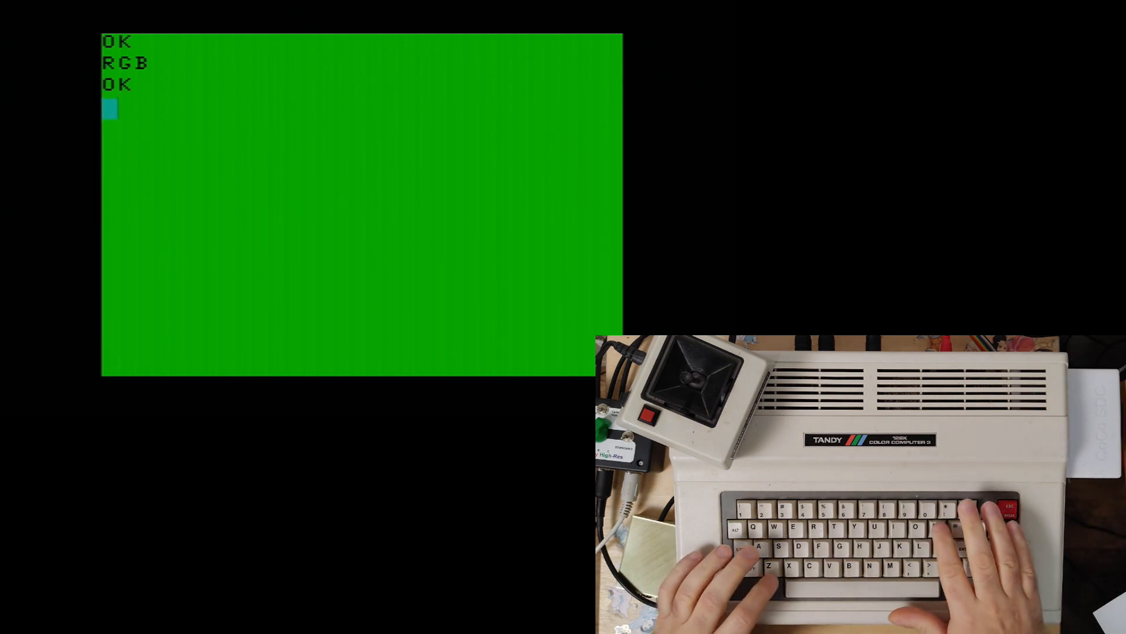
type("PALE")
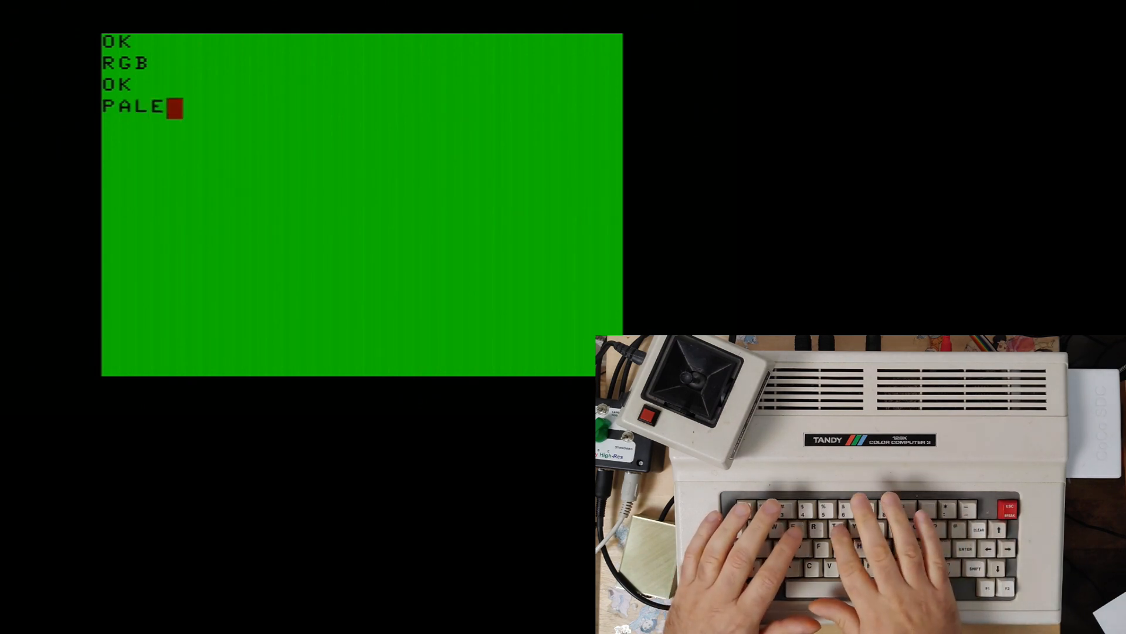
type("TT")
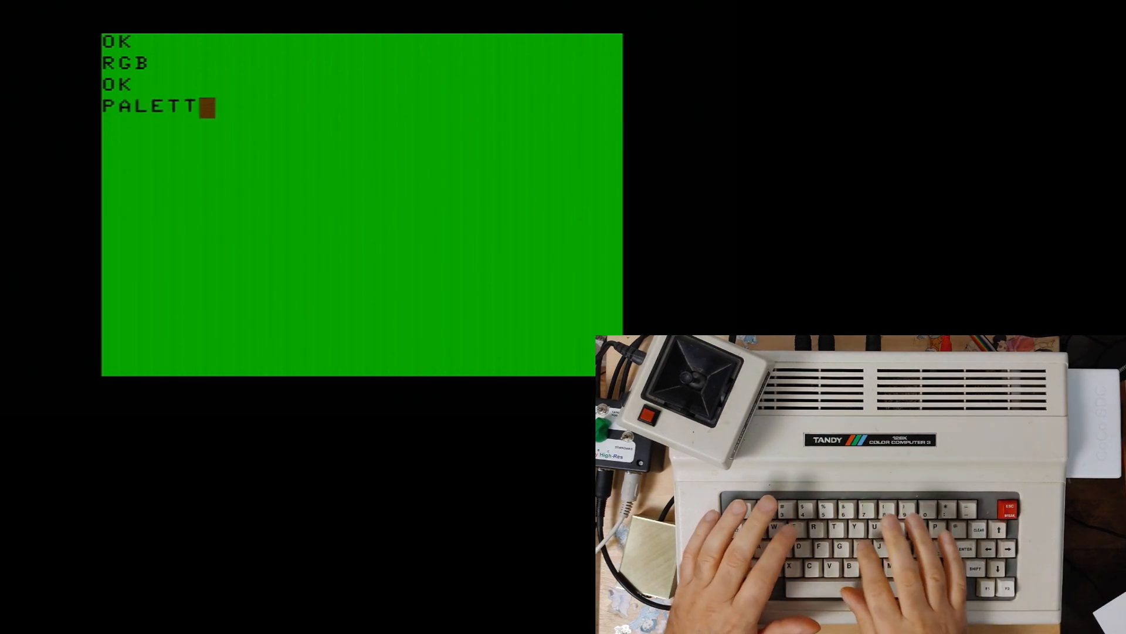
type("E ")
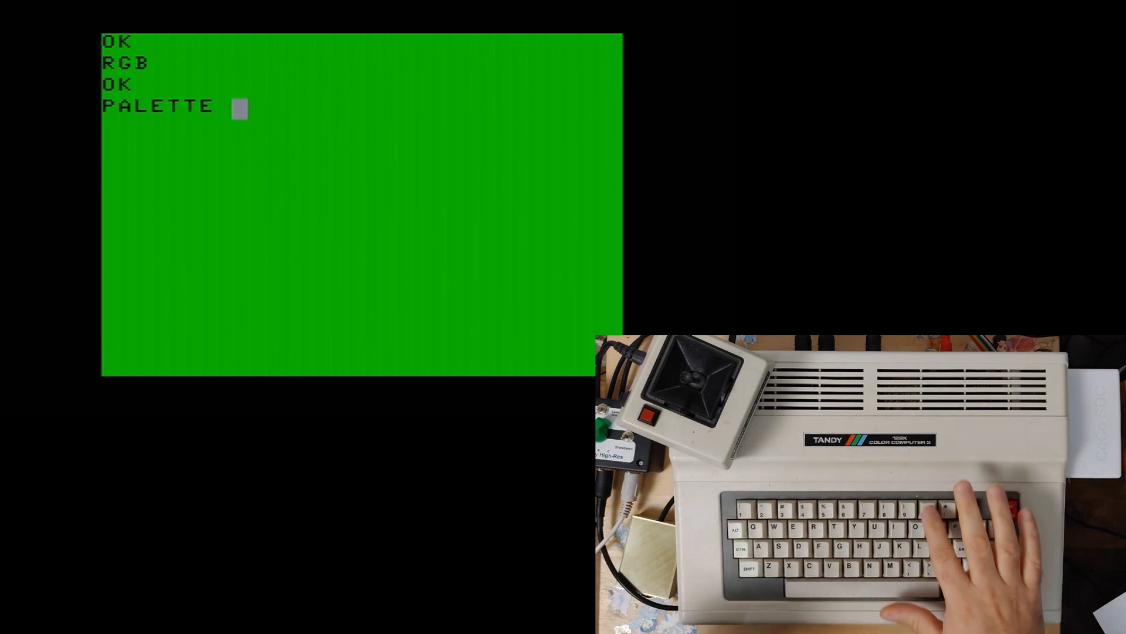
type("0,0")
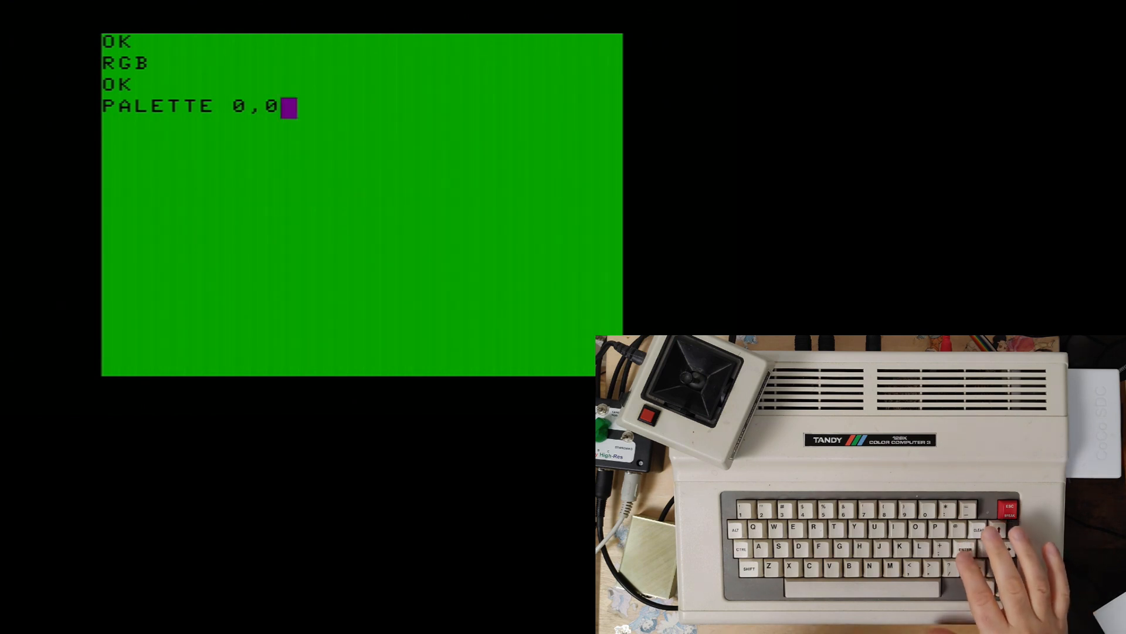
key("Return")
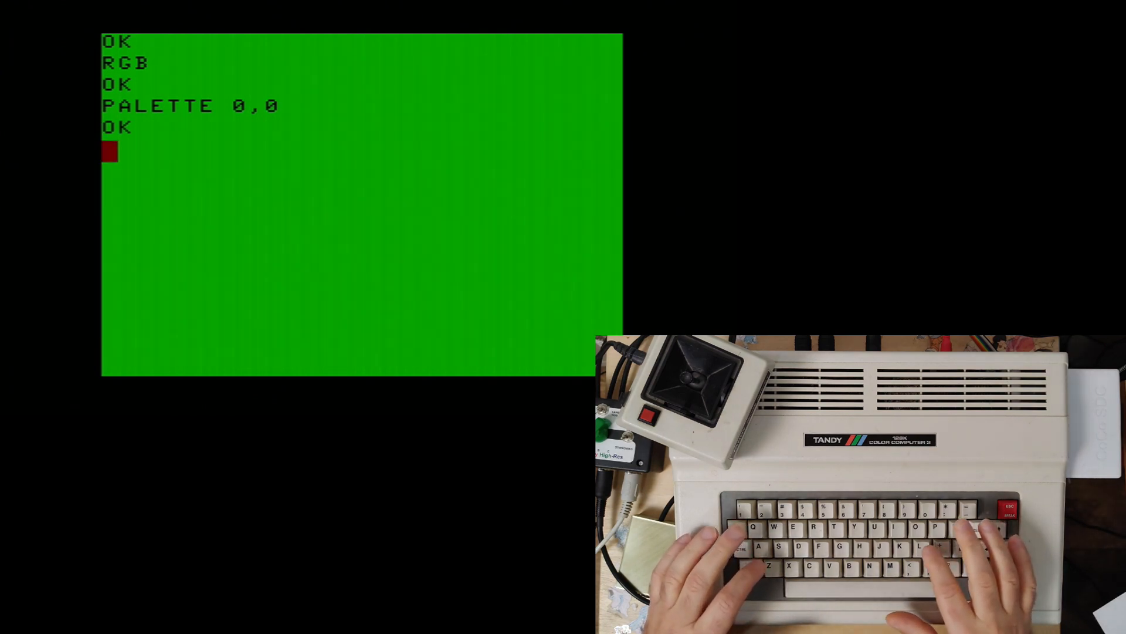
type("DIR")
- List the disk files with DIR and load ROVER with LOADM"ROVER
key("Return")
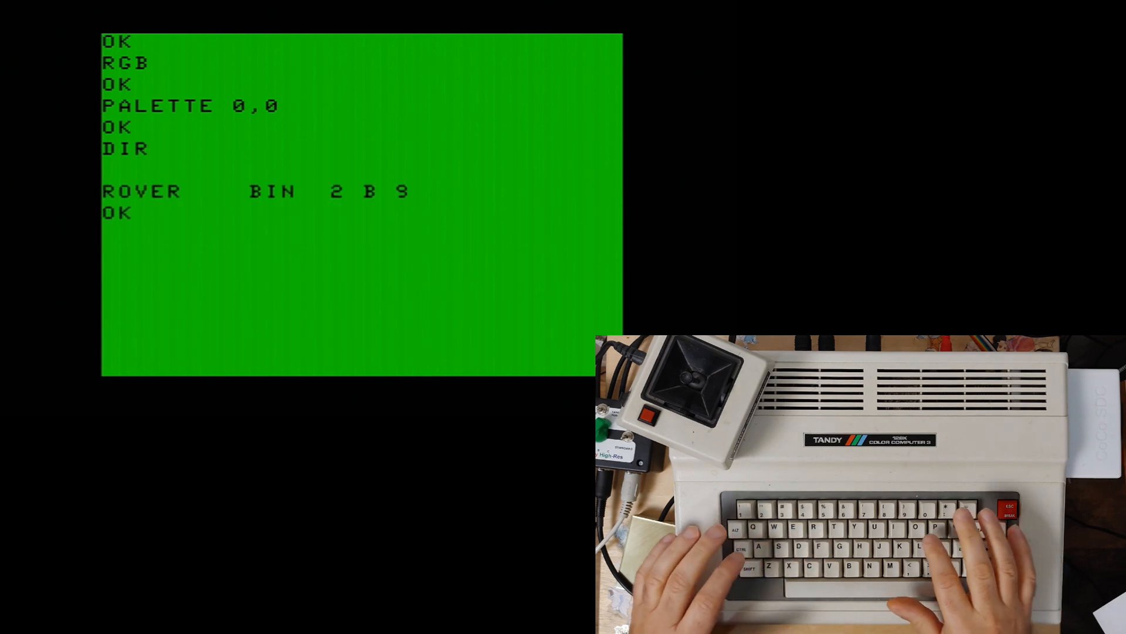
type("LOA")
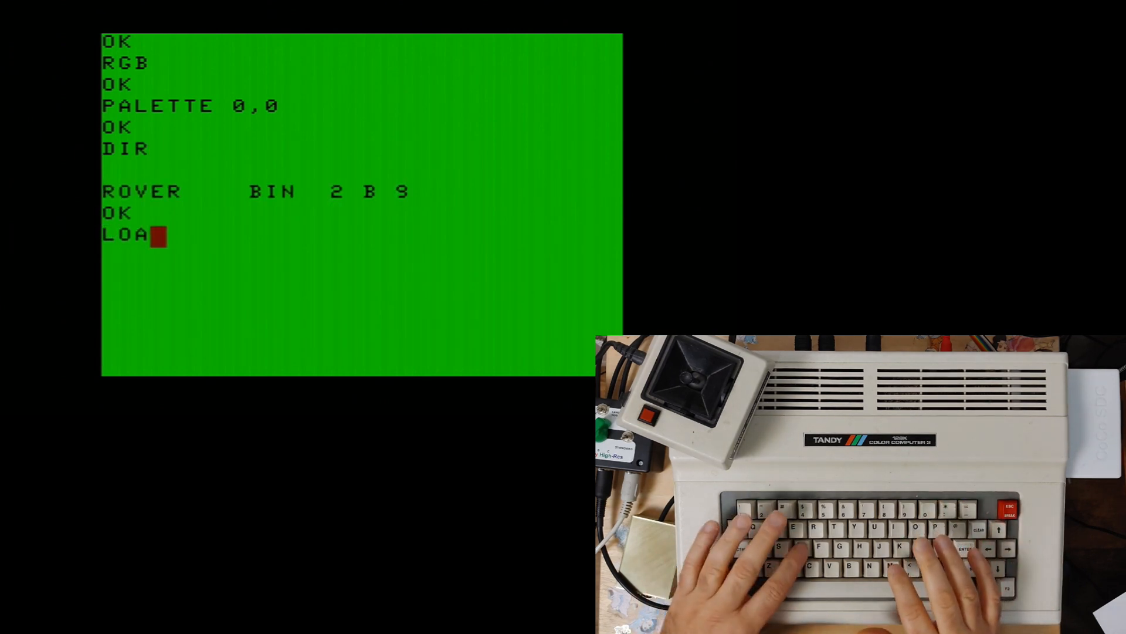
type("DM\"R")
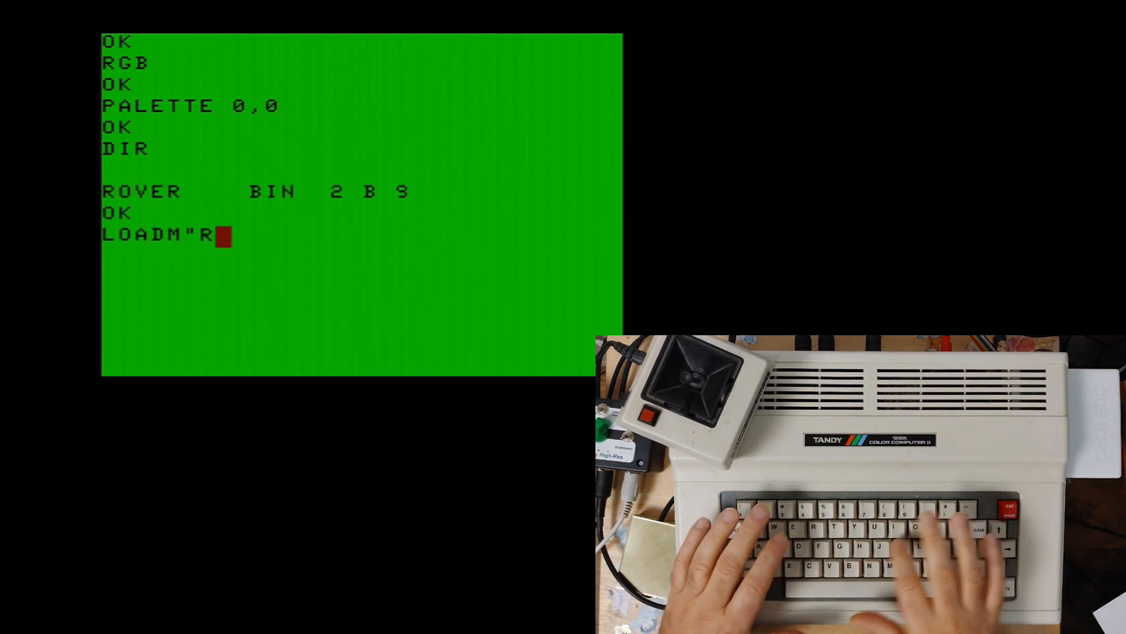
type("OVER")
key("Return")
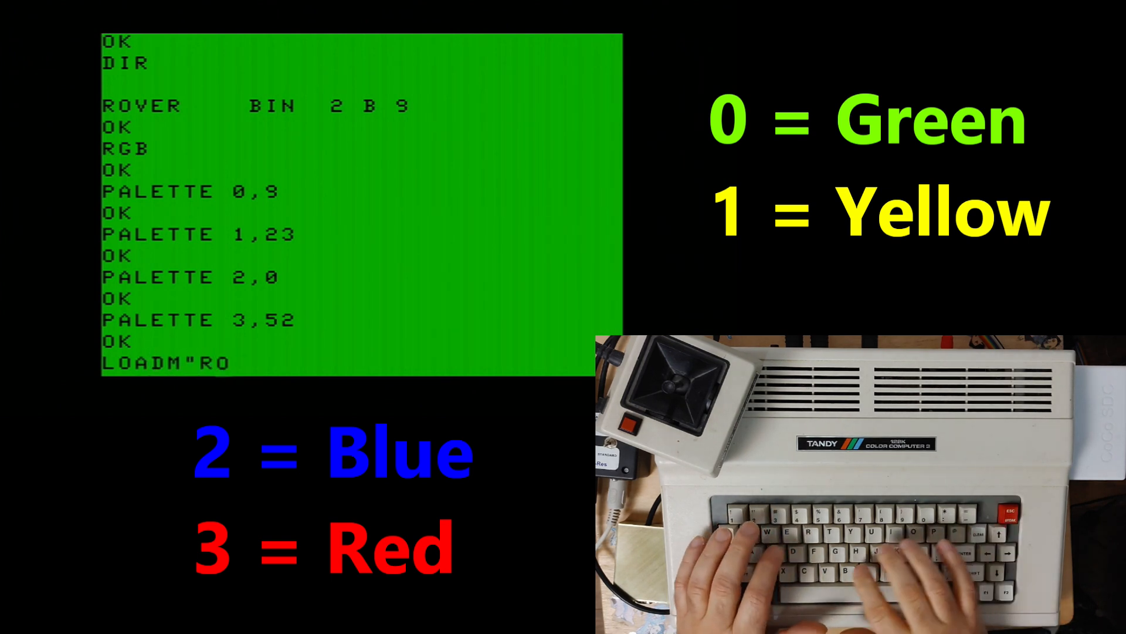
type("VER")
- Load ROVER with LOADM"ROVER and start it with EXEC
key("Return")
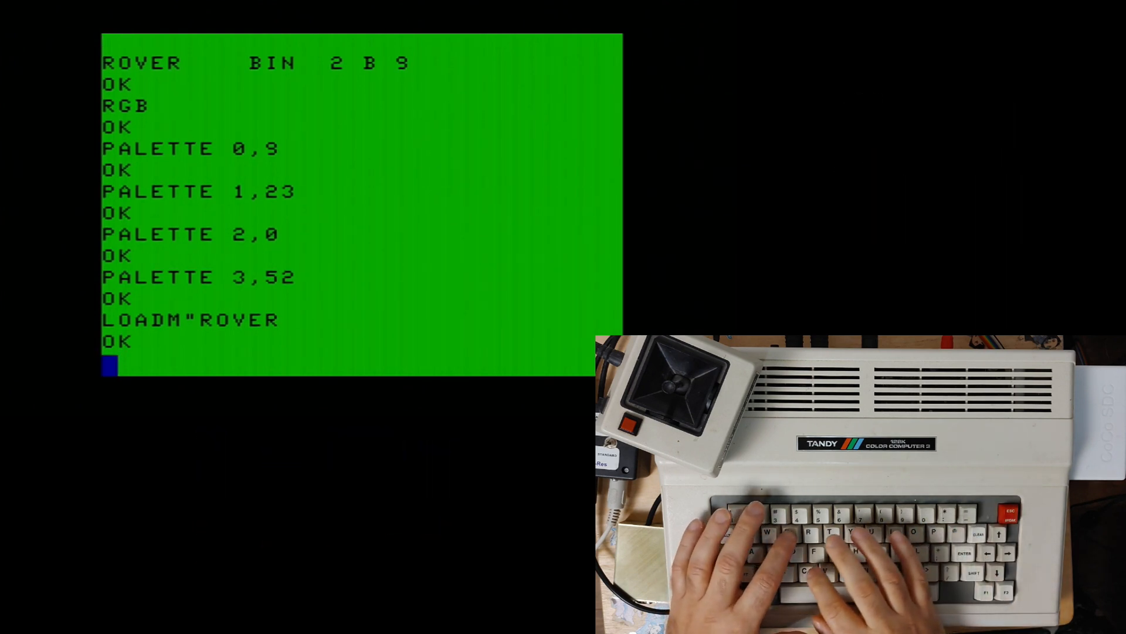
type("EXEC")
key("Return")
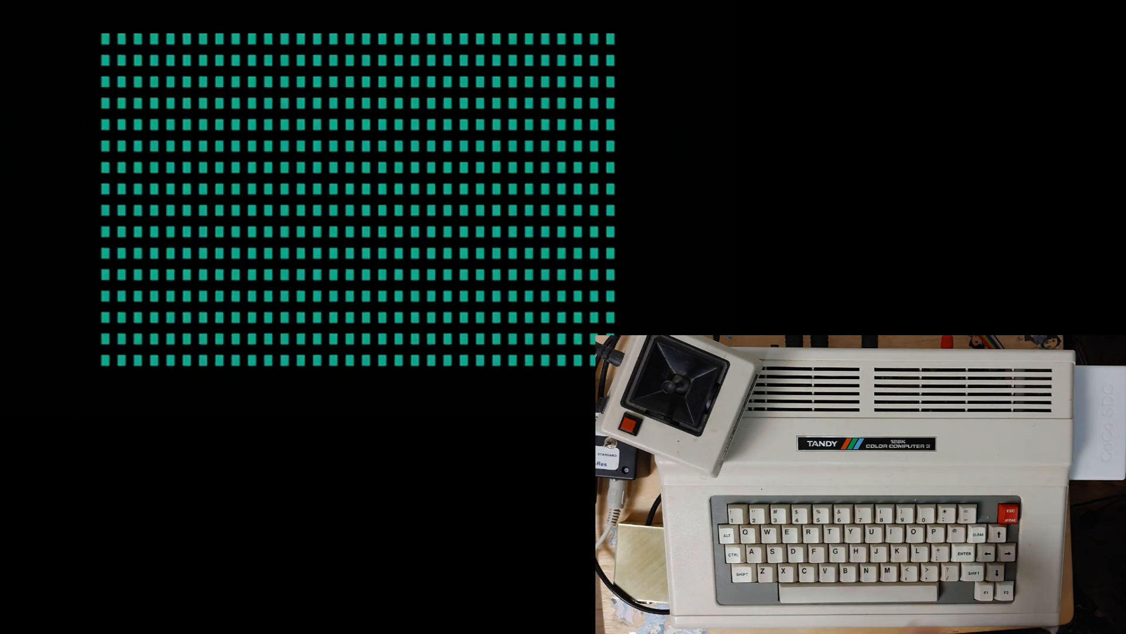